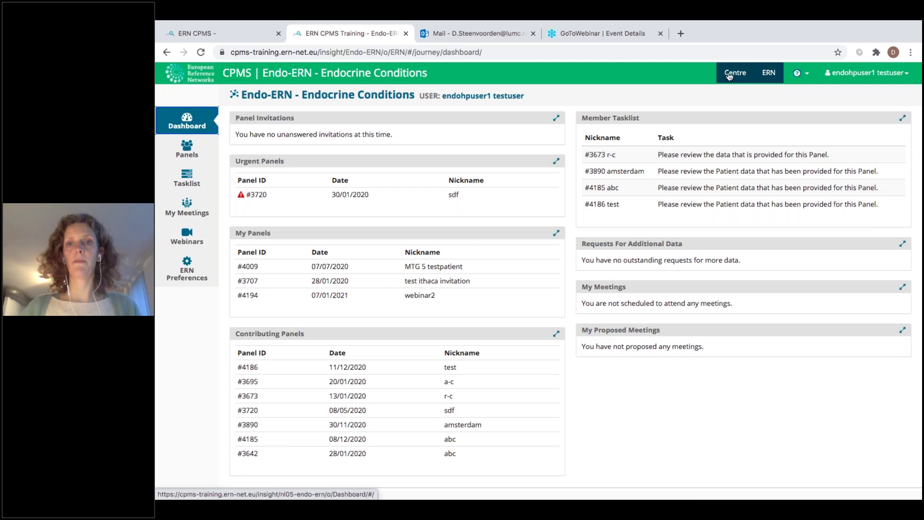
Step: View the Centre dashboard, return to the ERN dashboard, and open the member invitations of panel #4194 webinar2
{"action": "left_click", "coordinate": [729, 75]}
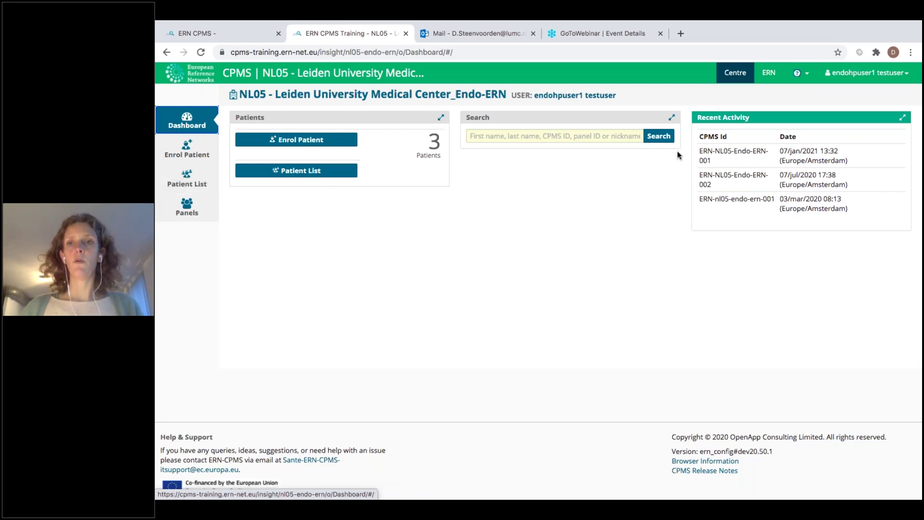
{"action": "left_click", "coordinate": [769, 75]}
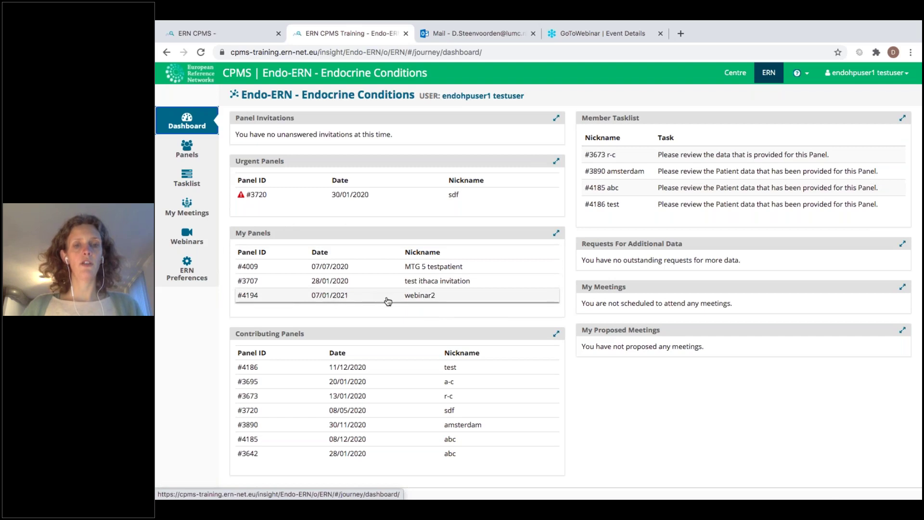
{"action": "left_click", "coordinate": [417, 299]}
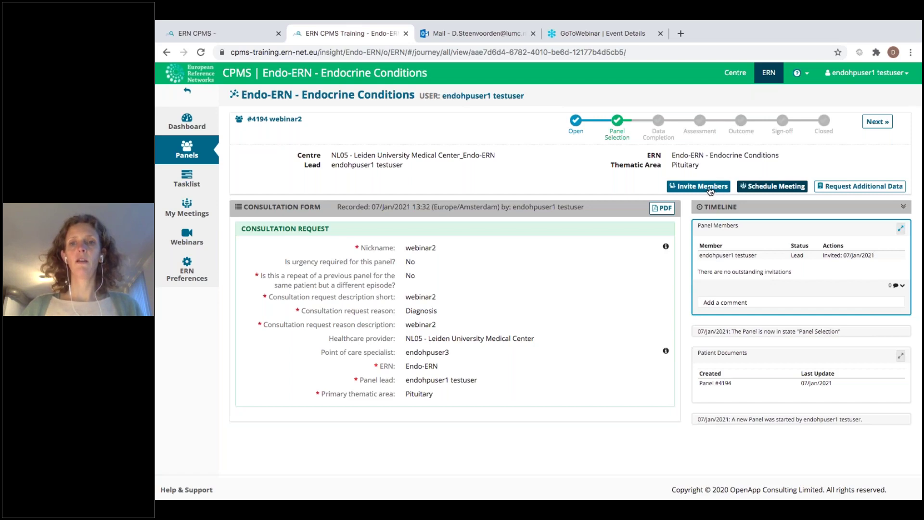
{"action": "left_click", "coordinate": [686, 191]}
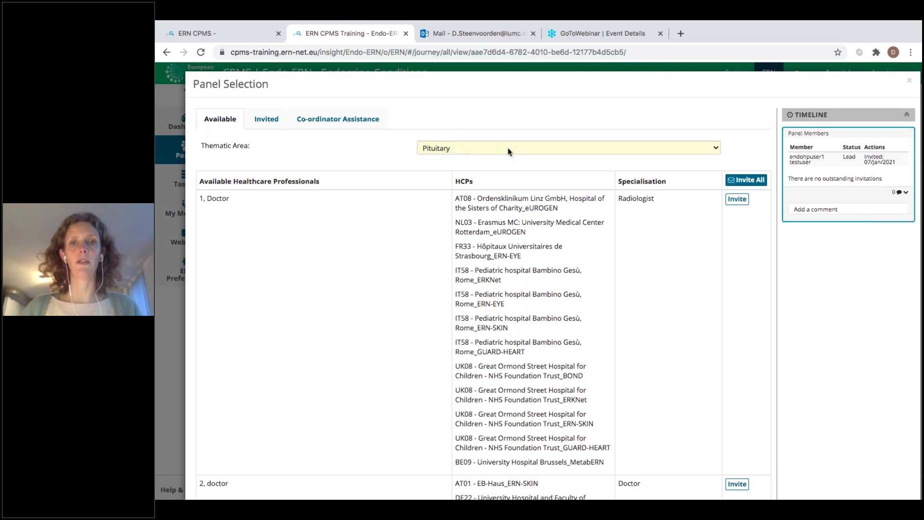
Step: Check the thematic area options, keep Pituitary selected, and examine the list of available healthcare professionals
{"action": "left_click", "coordinate": [716, 150]}
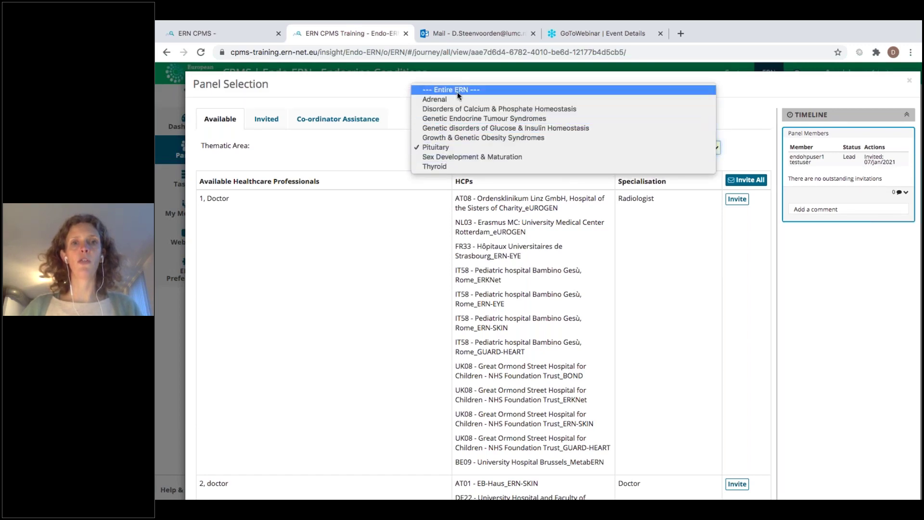
{"action": "left_click", "coordinate": [442, 147]}
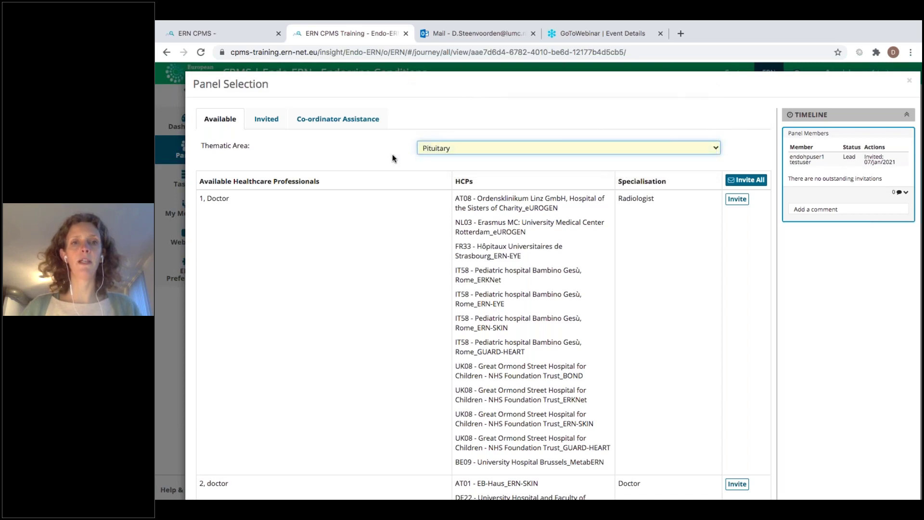
{"action": "scroll", "coordinate": [384, 205], "scroll_direction": "down", "scroll_amount": 5}
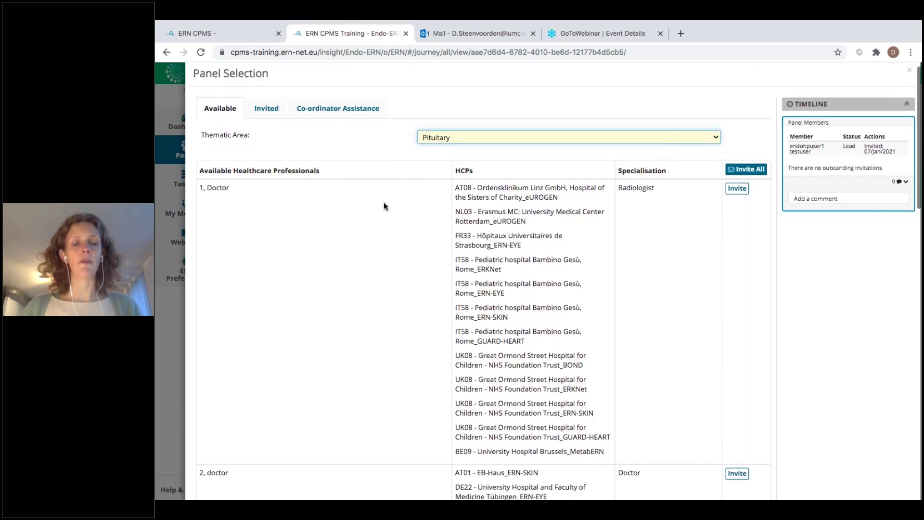
{"action": "scroll", "coordinate": [384, 205], "scroll_direction": "down", "scroll_amount": 10}
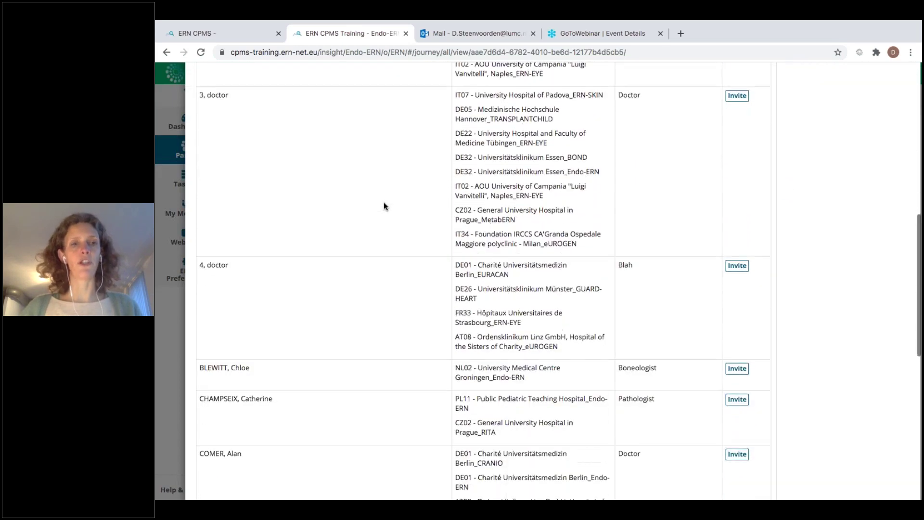
{"action": "scroll", "coordinate": [384, 206], "scroll_direction": "down", "scroll_amount": 10}
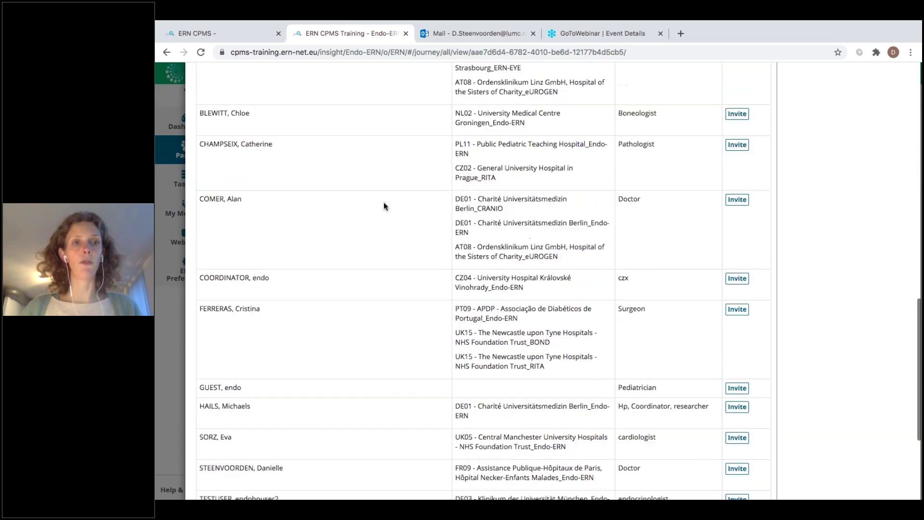
{"action": "scroll", "coordinate": [383, 206], "scroll_direction": "up", "scroll_amount": 20}
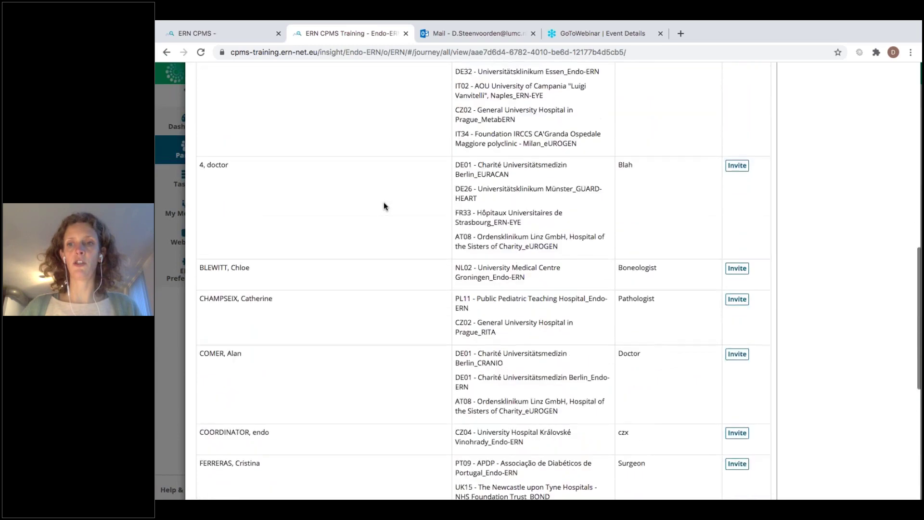
{"action": "scroll", "coordinate": [384, 206], "scroll_direction": "up", "scroll_amount": 3}
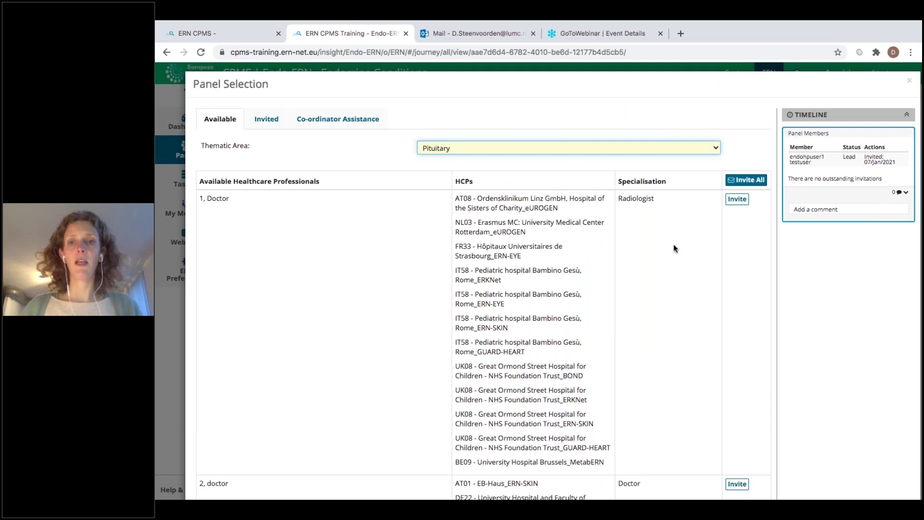
Step: Invite doctor 3 and one further doctor individually, and invite all remaining available Pituitary healthcare professionals to the panel
{"action": "scroll", "coordinate": [674, 244], "scroll_direction": "down", "scroll_amount": 1}
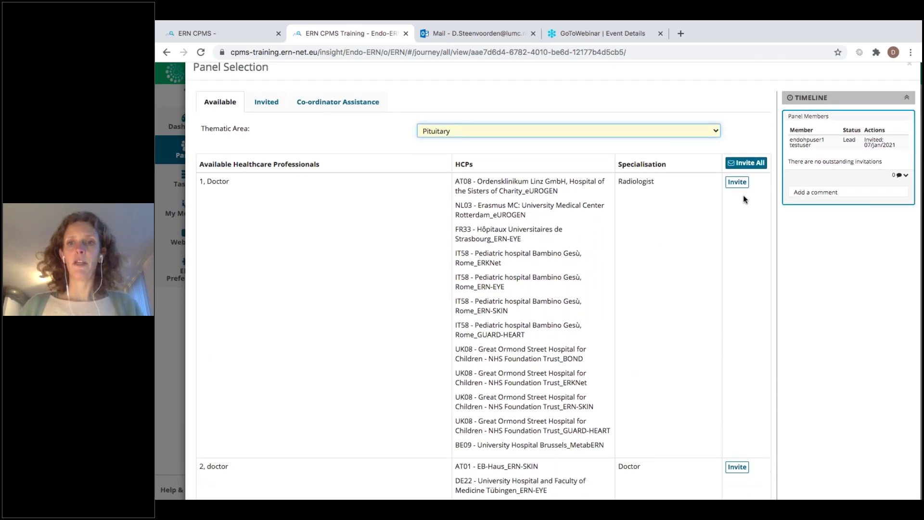
{"action": "scroll", "coordinate": [728, 256], "scroll_direction": "down", "scroll_amount": 1}
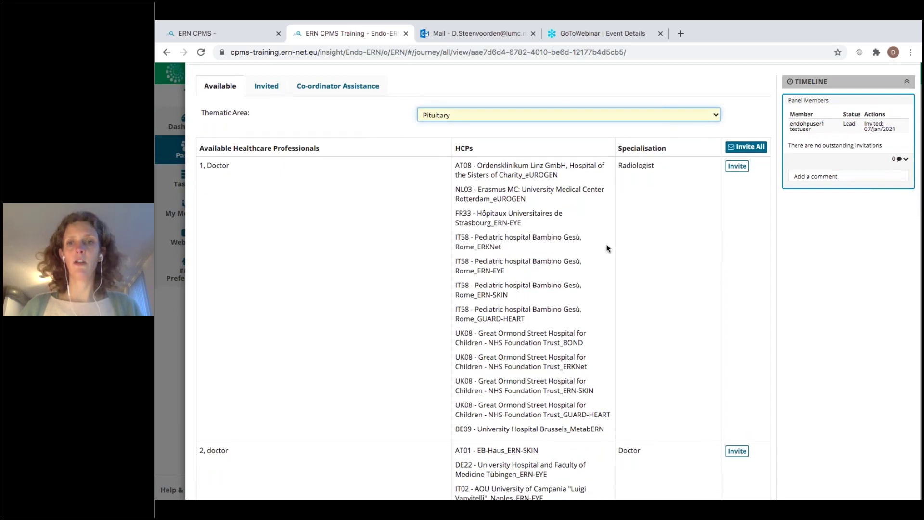
{"action": "scroll", "coordinate": [606, 245], "scroll_direction": "down", "scroll_amount": 4}
{"action": "scroll", "coordinate": [606, 249], "scroll_direction": "down", "scroll_amount": 6}
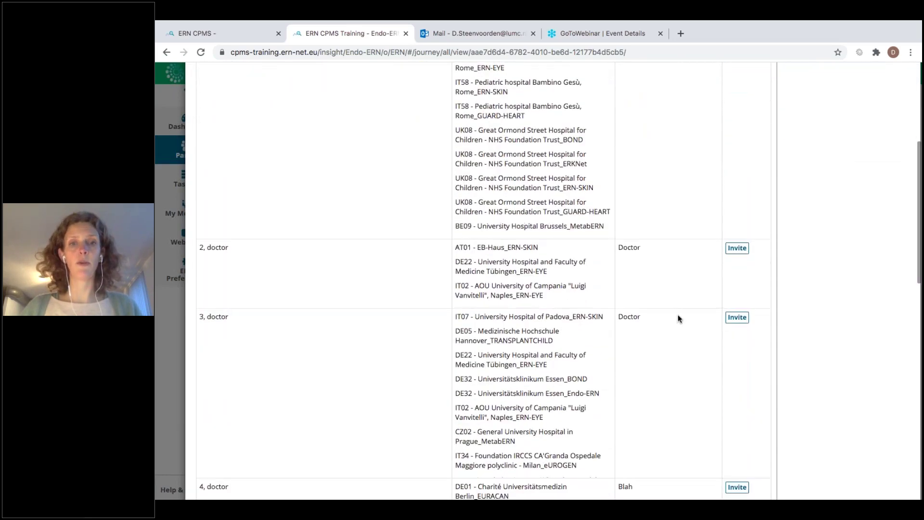
{"action": "left_click", "coordinate": [737, 319]}
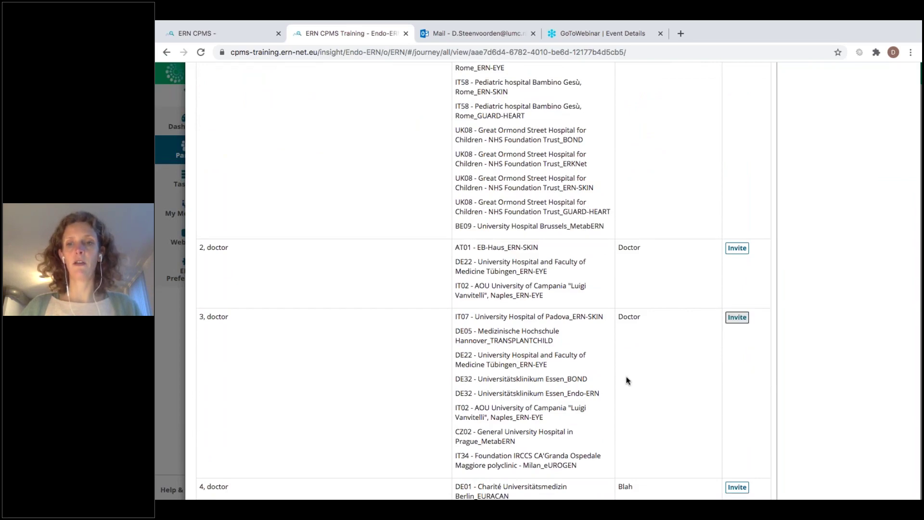
{"action": "scroll", "coordinate": [627, 380], "scroll_direction": "down", "scroll_amount": 3}
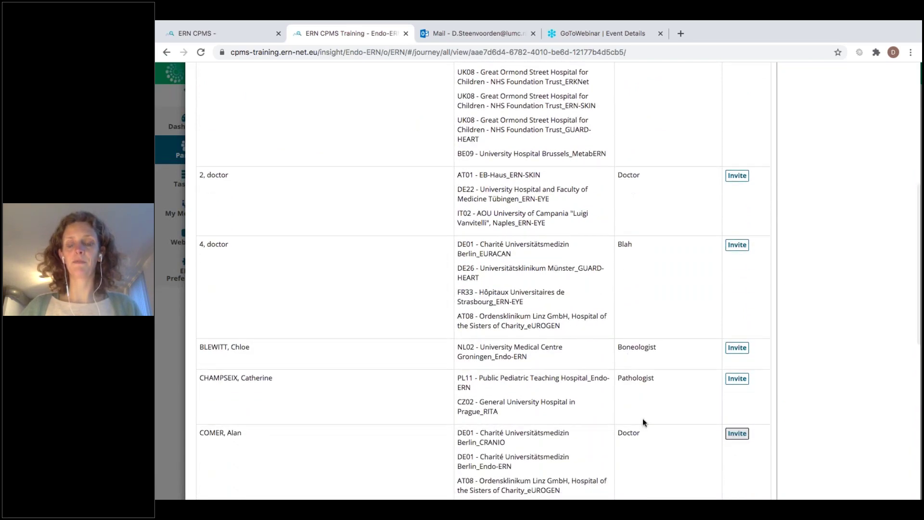
{"action": "scroll", "coordinate": [597, 401], "scroll_direction": "down", "scroll_amount": 7}
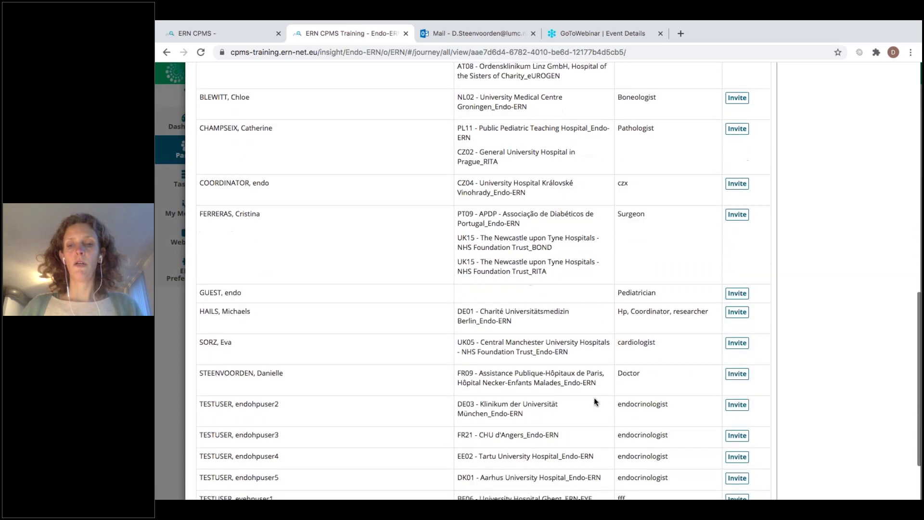
{"action": "scroll", "coordinate": [599, 397], "scroll_direction": "up", "scroll_amount": 10}
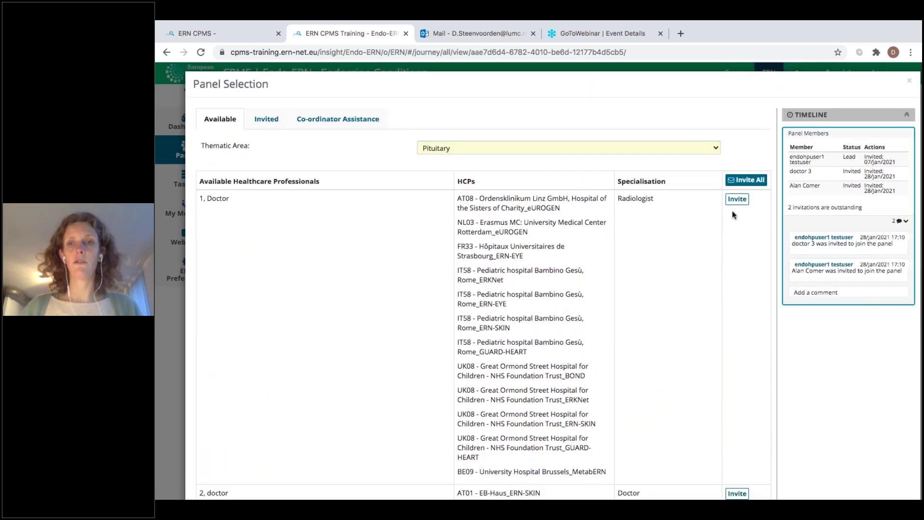
{"action": "left_click", "coordinate": [746, 181]}
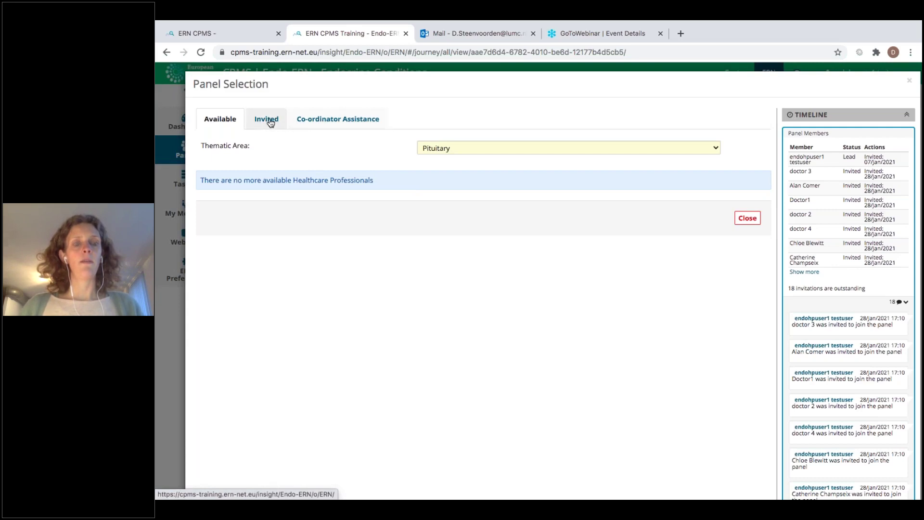
Step: View the co-ordinator assistance request form, and examine the status options for doctor 3 among the invited members
{"action": "left_click", "coordinate": [317, 123]}
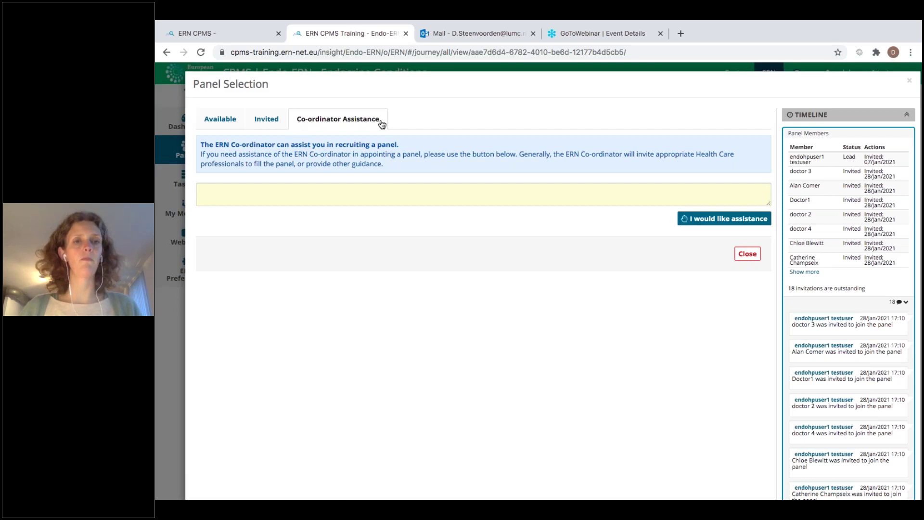
{"action": "left_click", "coordinate": [258, 124]}
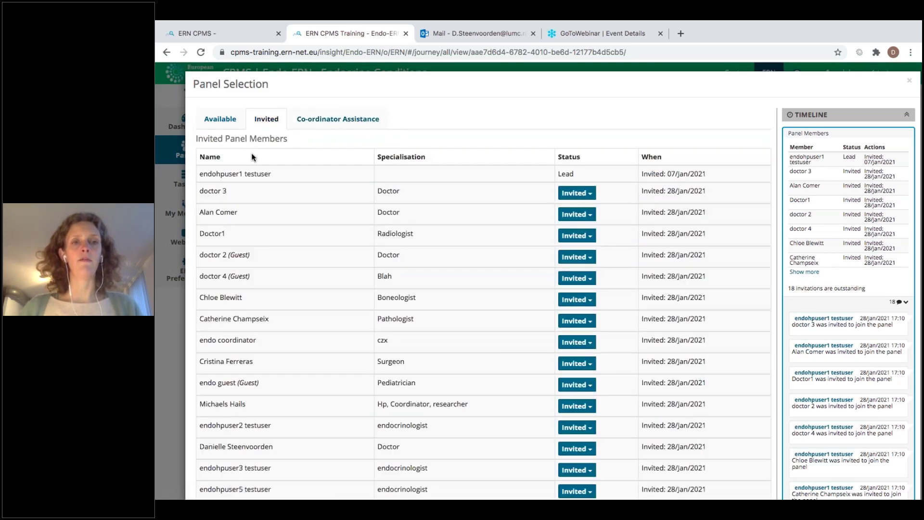
{"action": "scroll", "coordinate": [253, 157], "scroll_direction": "down", "scroll_amount": 5}
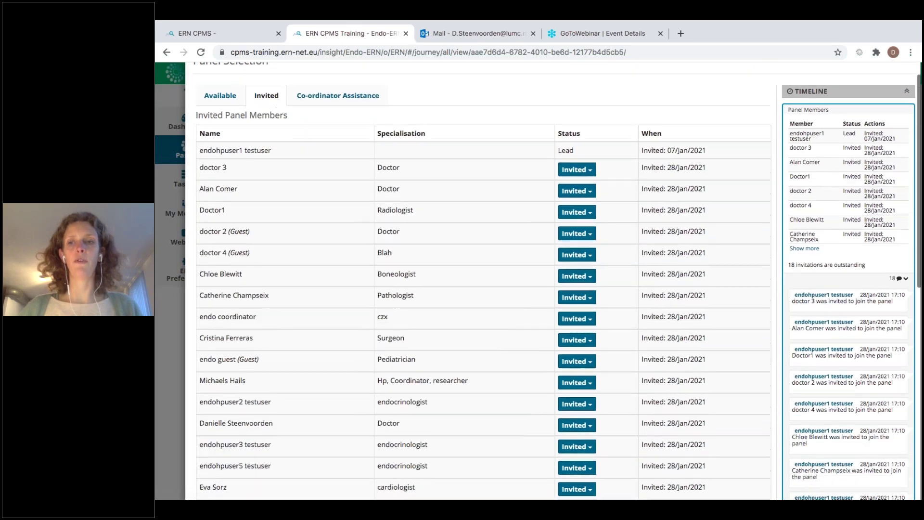
{"action": "scroll", "coordinate": [481, 279], "scroll_direction": "up", "scroll_amount": 2}
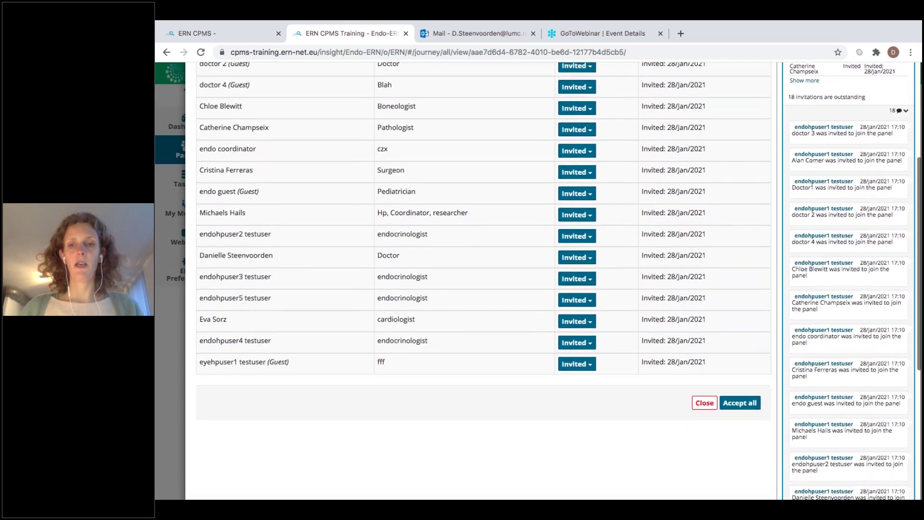
{"action": "scroll", "coordinate": [543, 141], "scroll_direction": "up", "scroll_amount": 1}
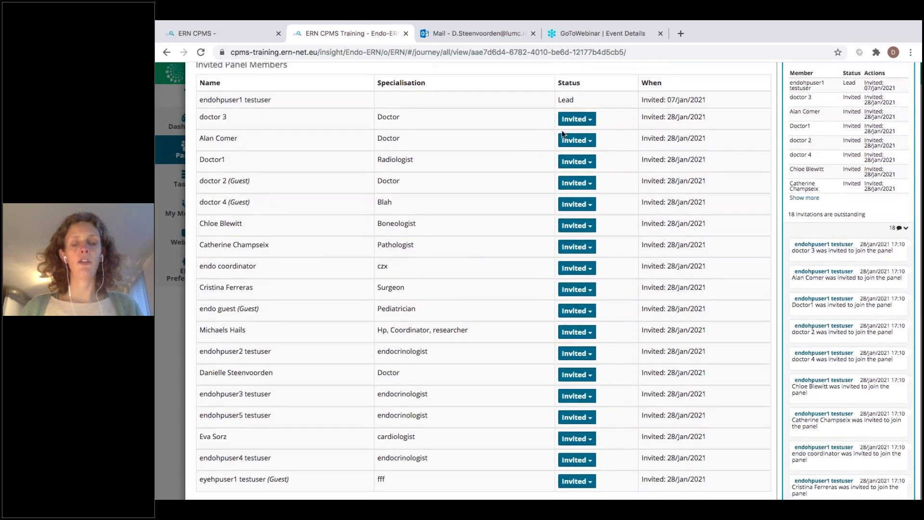
{"action": "left_click", "coordinate": [591, 119]}
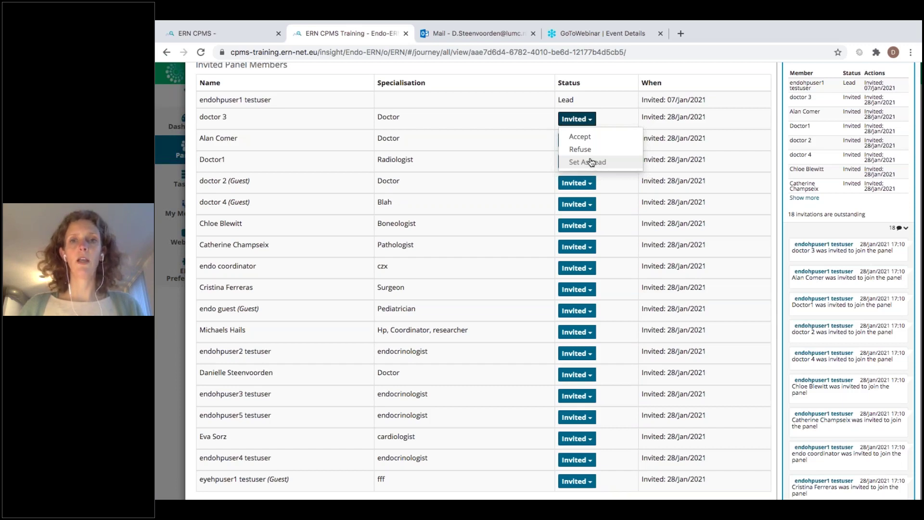
{"action": "left_click", "coordinate": [518, 139]}
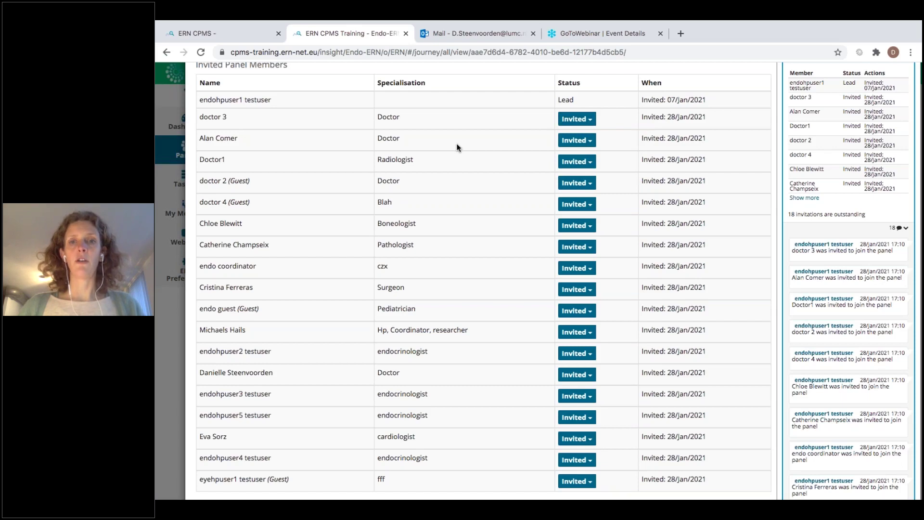
Step: Review the whole list of invited panel members and close the panel selection
{"action": "scroll", "coordinate": [457, 147], "scroll_direction": "down", "scroll_amount": 1}
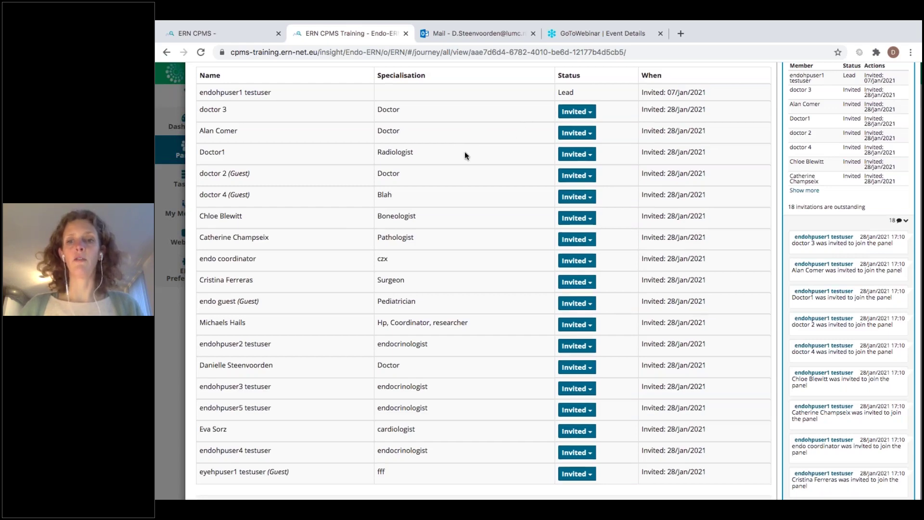
{"action": "scroll", "coordinate": [464, 151], "scroll_direction": "down", "scroll_amount": 5}
{"action": "scroll", "coordinate": [463, 155], "scroll_direction": "up", "scroll_amount": 6}
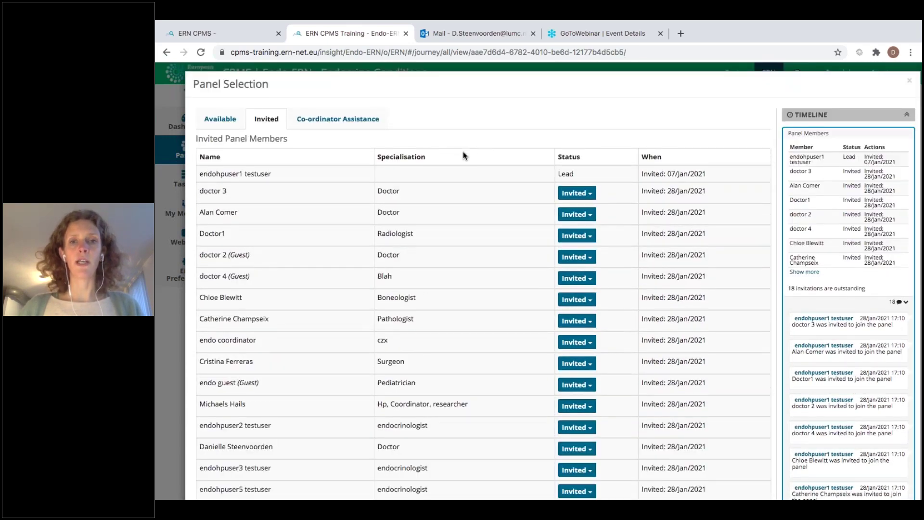
{"action": "scroll", "coordinate": [463, 152], "scroll_direction": "down", "scroll_amount": 1}
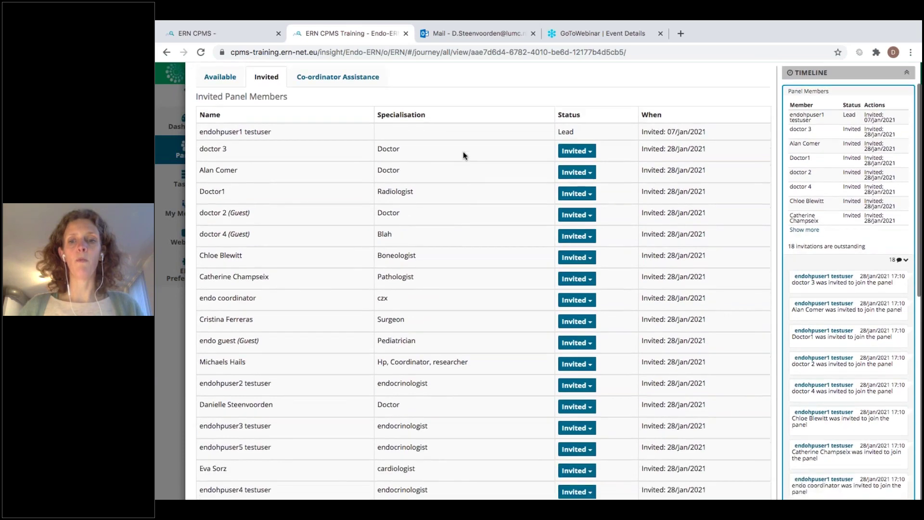
{"action": "scroll", "coordinate": [464, 151], "scroll_direction": "down", "scroll_amount": 3}
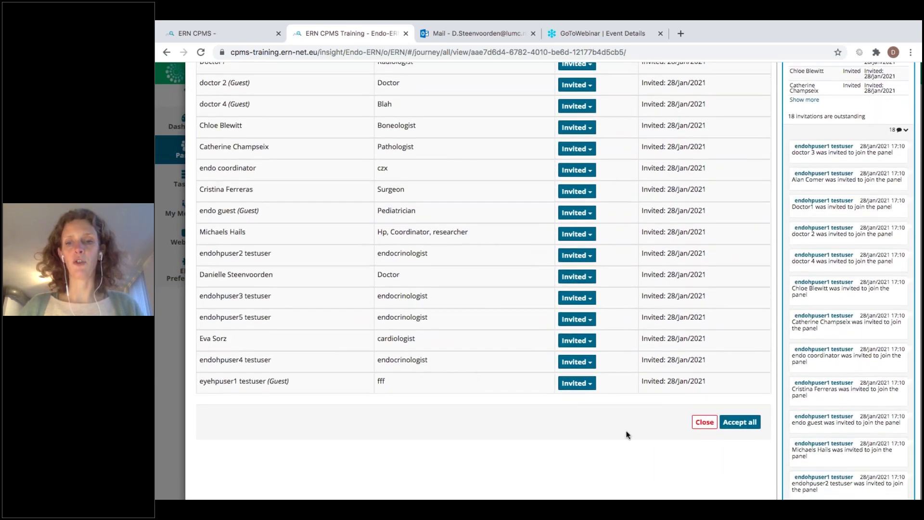
{"action": "left_click", "coordinate": [698, 425]}
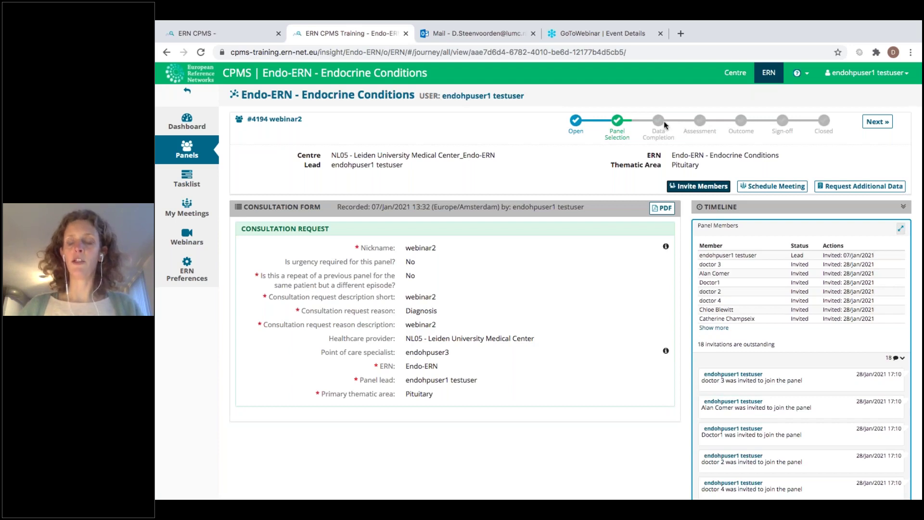
Step: Examine the panel's Data Completion transition summary and cancel the transition
{"action": "left_click", "coordinate": [873, 124]}
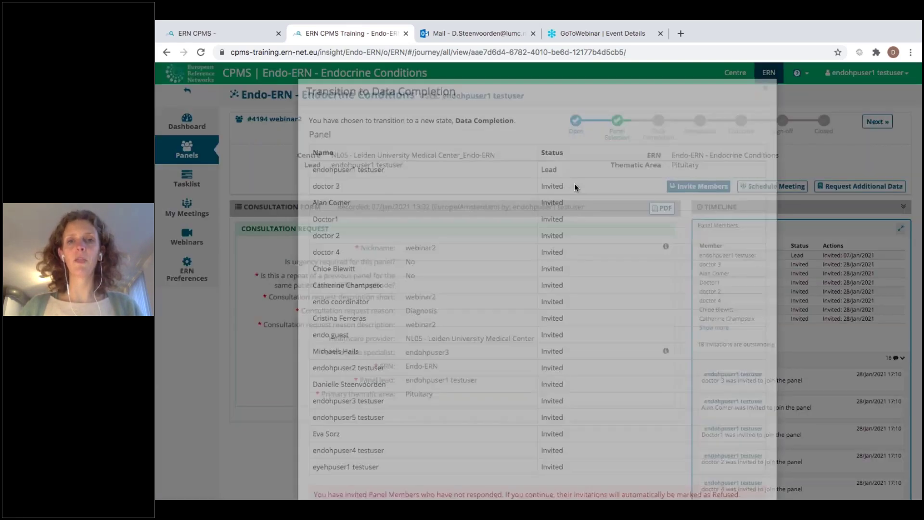
{"action": "scroll", "coordinate": [573, 184], "scroll_direction": "down", "scroll_amount": 3}
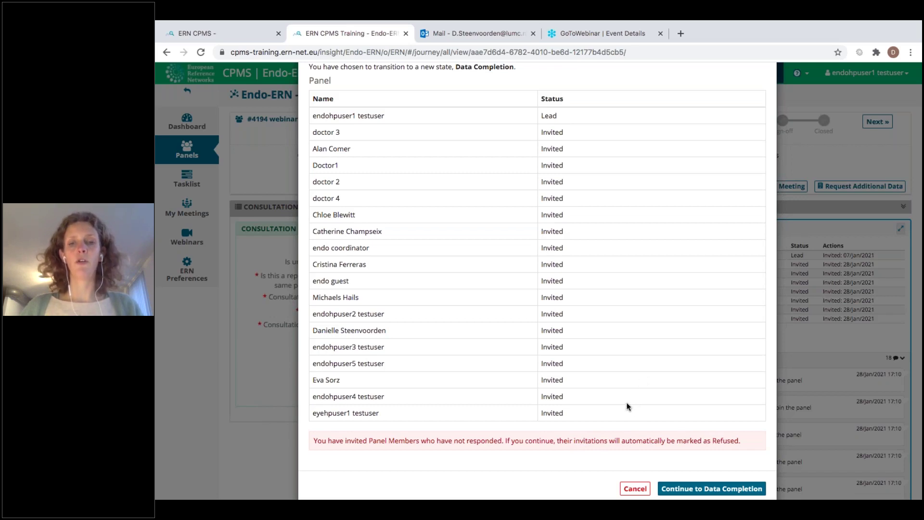
{"action": "left_click", "coordinate": [634, 489]}
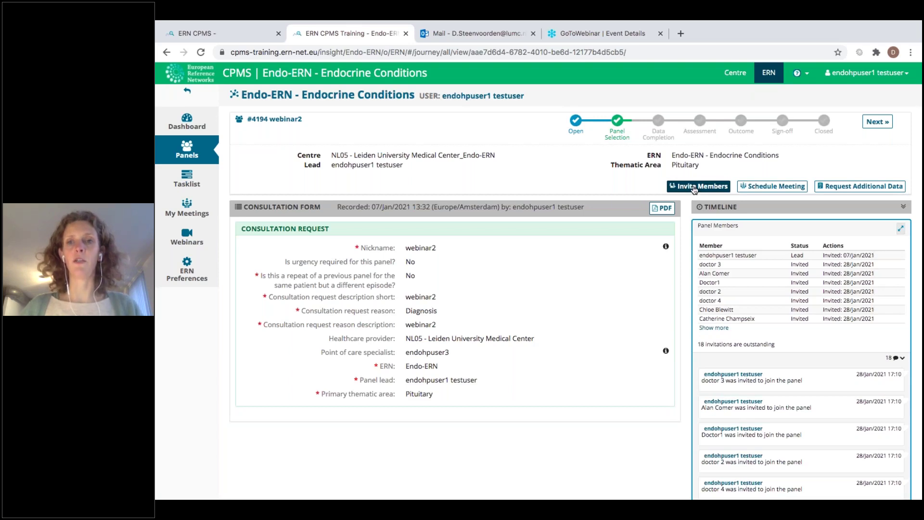
Step: Review the invited panel members, accept all outstanding invitations on their behalf, and close the panel selection
{"action": "left_click", "coordinate": [694, 187]}
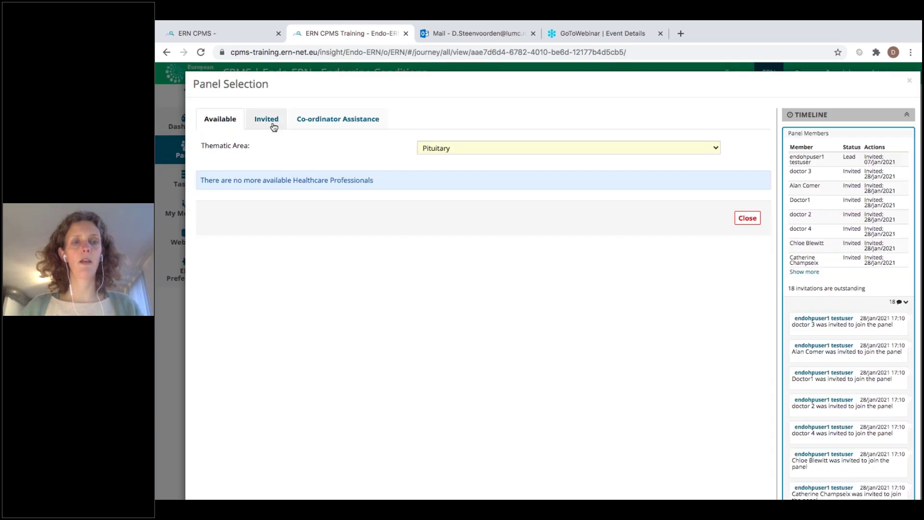
{"action": "left_click", "coordinate": [266, 122]}
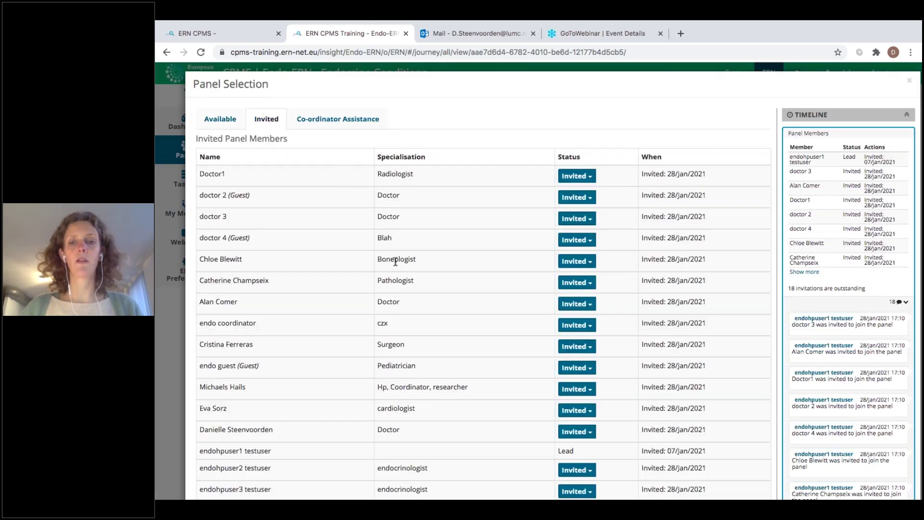
{"action": "scroll", "coordinate": [395, 261], "scroll_direction": "down", "scroll_amount": 10}
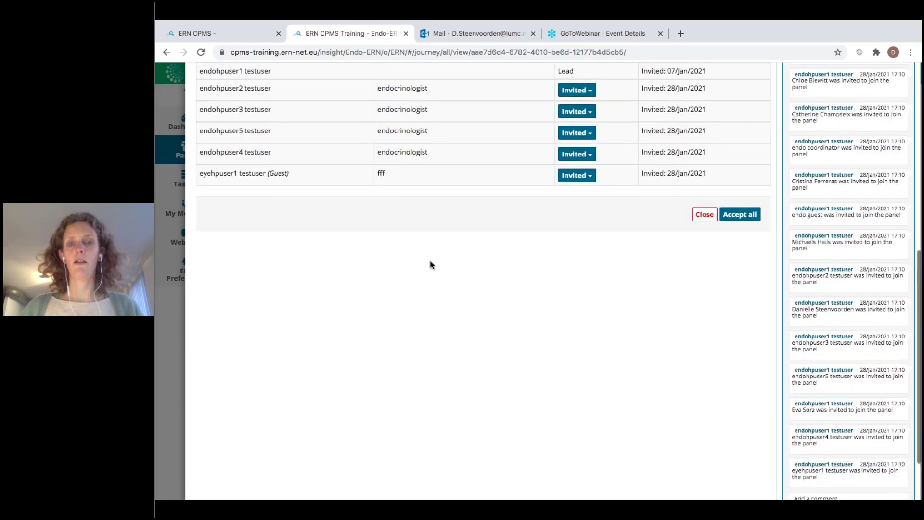
{"action": "scroll", "coordinate": [430, 264], "scroll_direction": "up", "scroll_amount": 3}
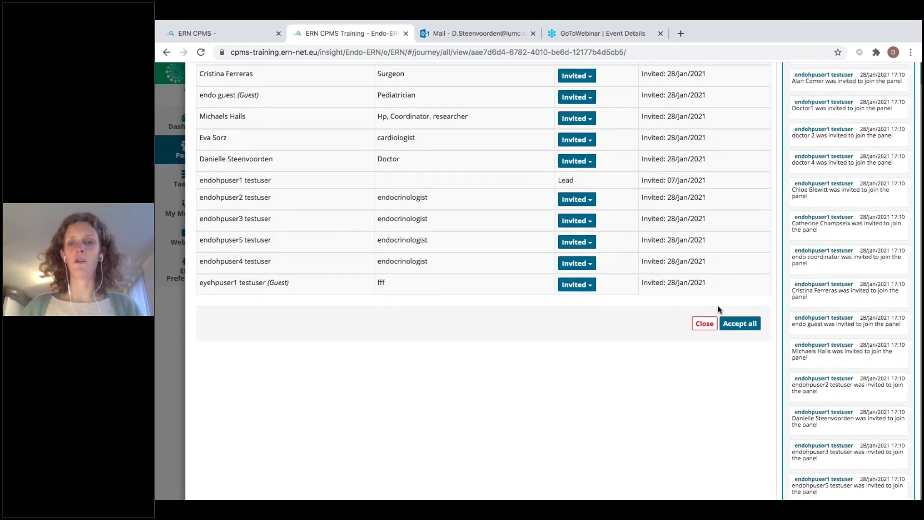
{"action": "left_click", "coordinate": [747, 329]}
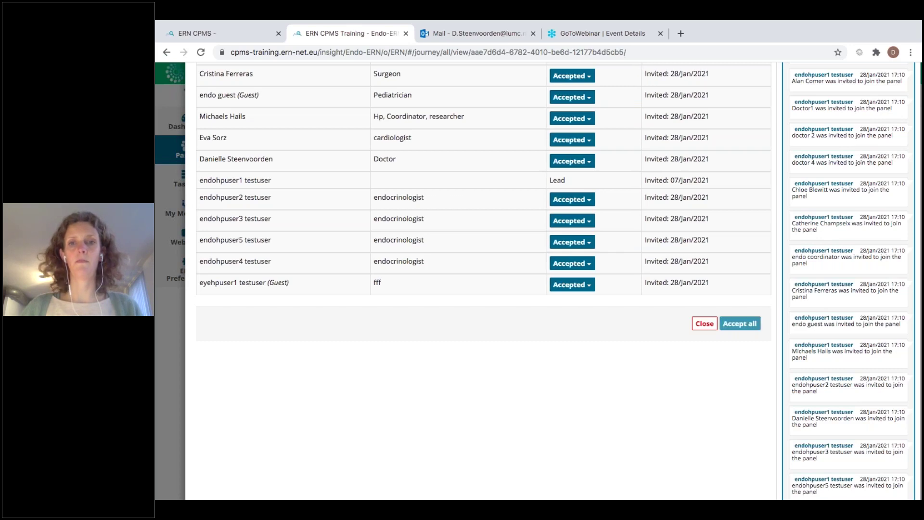
{"action": "left_click", "coordinate": [702, 328]}
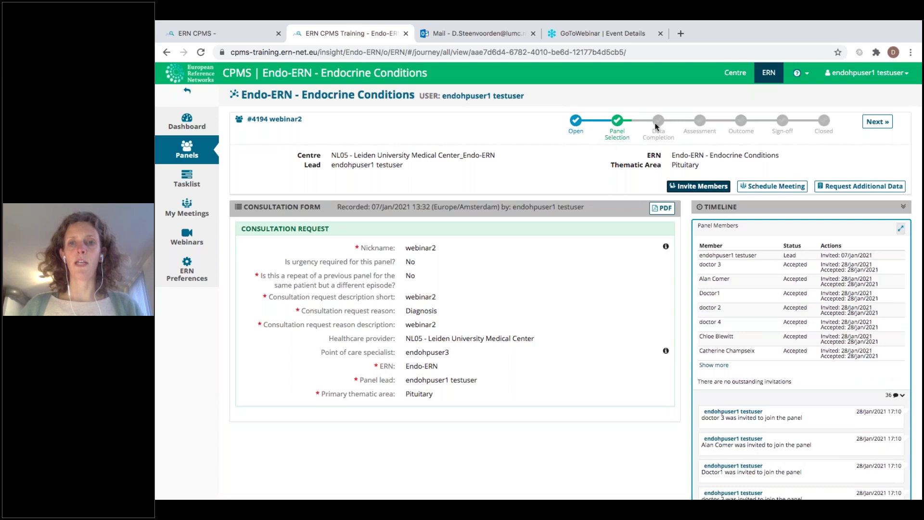
Step: Move panel #4194 webinar2 on to the Data Completion state
{"action": "left_click", "coordinate": [877, 121]}
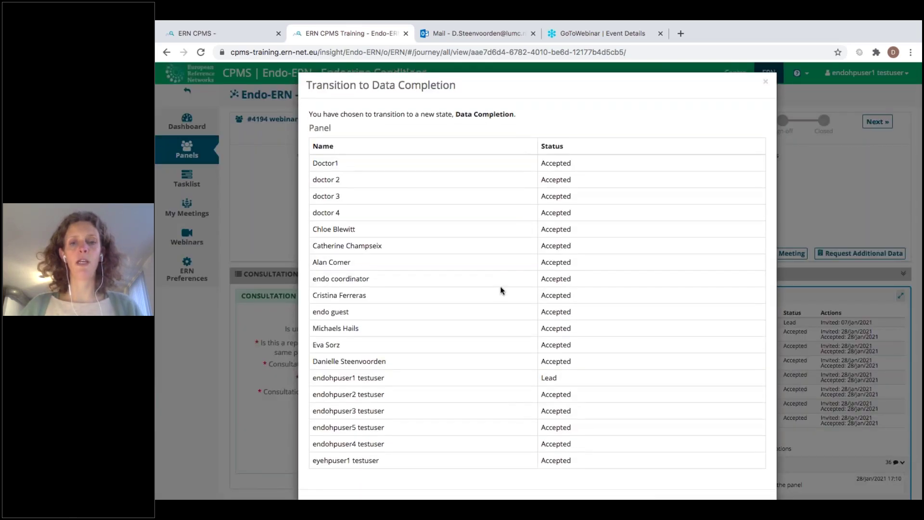
{"action": "scroll", "coordinate": [501, 286], "scroll_direction": "down", "scroll_amount": 2}
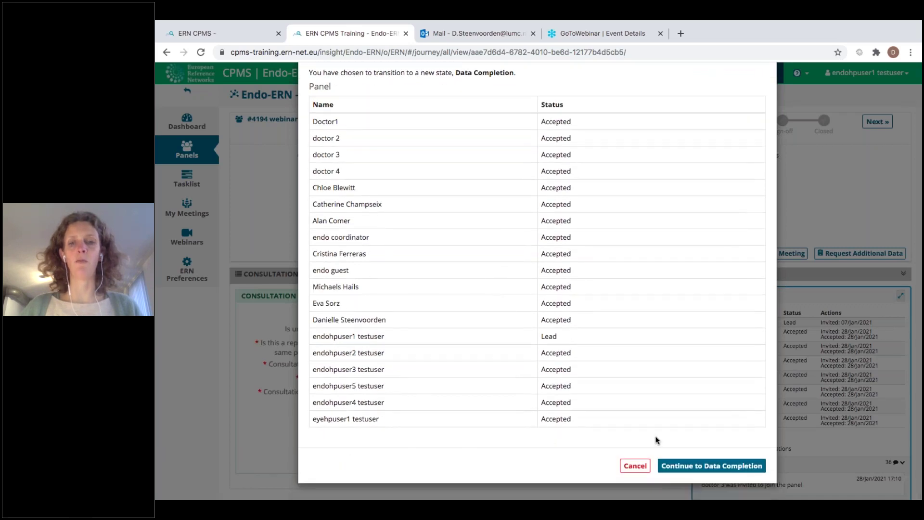
{"action": "left_click", "coordinate": [690, 466]}
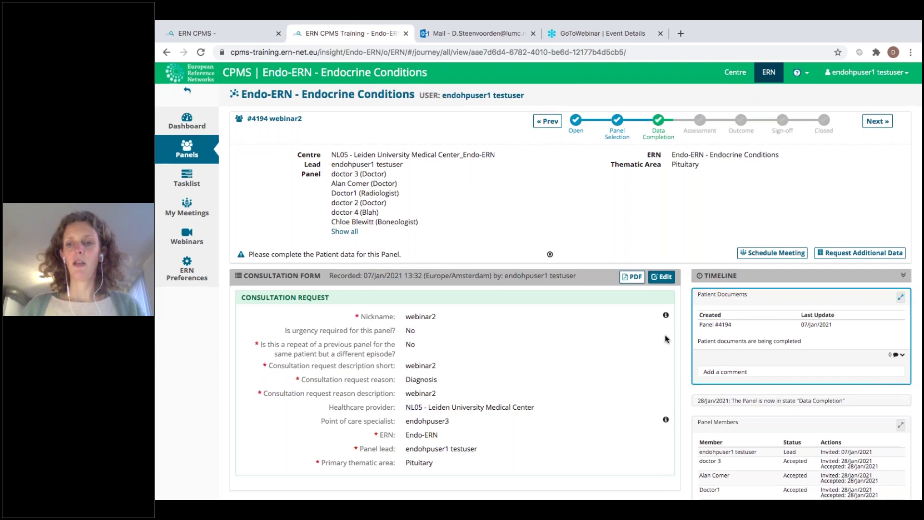
Step: Review the consultation form and the complete list of panel members with their statuses in the panel's timeline
{"action": "scroll", "coordinate": [665, 338], "scroll_direction": "down", "scroll_amount": 3}
{"action": "scroll", "coordinate": [664, 337], "scroll_direction": "down", "scroll_amount": 3}
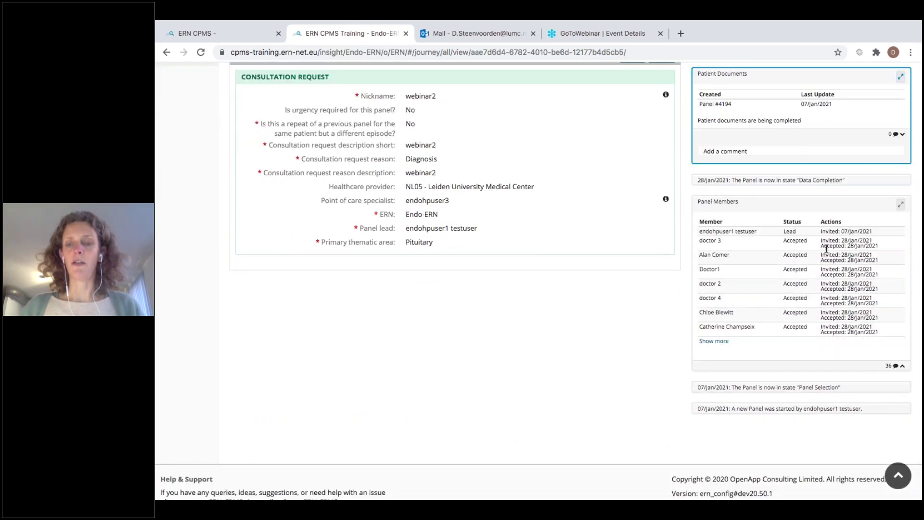
{"action": "left_click", "coordinate": [714, 341]}
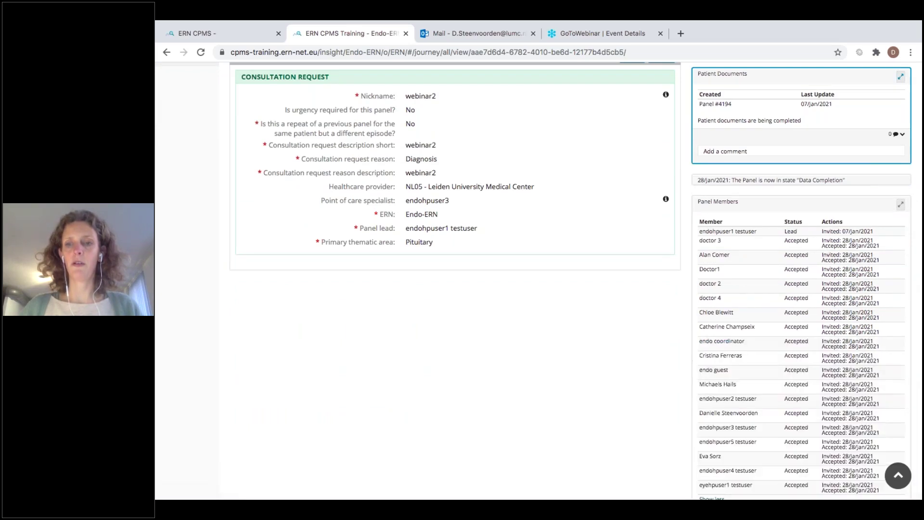
{"action": "scroll", "coordinate": [714, 341], "scroll_direction": "down", "scroll_amount": 5}
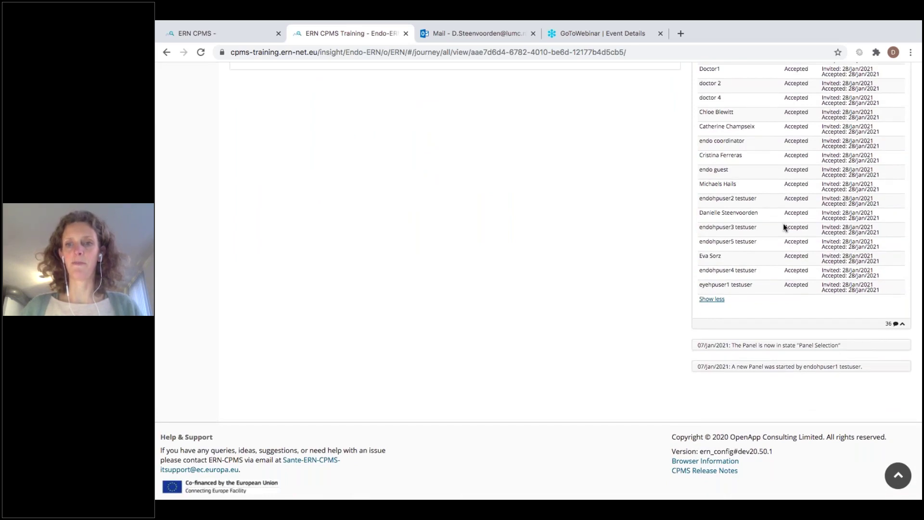
{"action": "scroll", "coordinate": [784, 223], "scroll_direction": "up", "scroll_amount": 5}
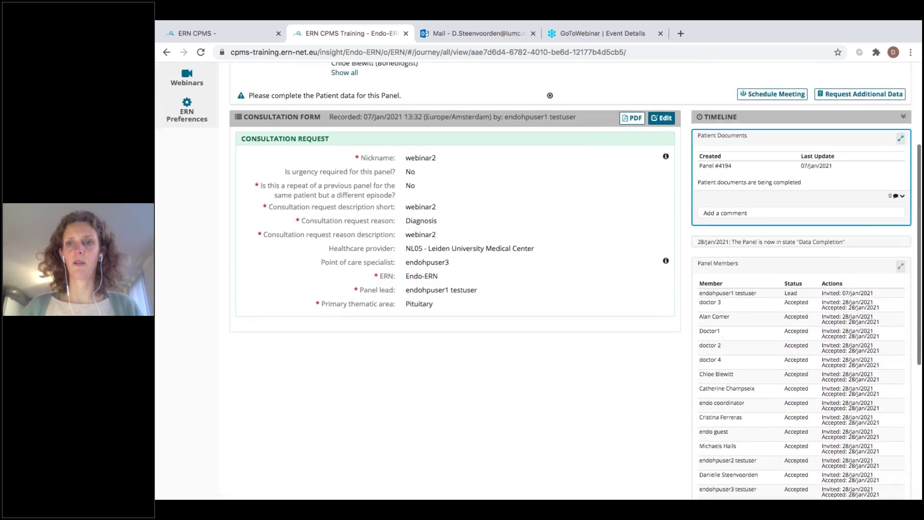
{"action": "scroll", "coordinate": [732, 143], "scroll_direction": "up", "scroll_amount": 3}
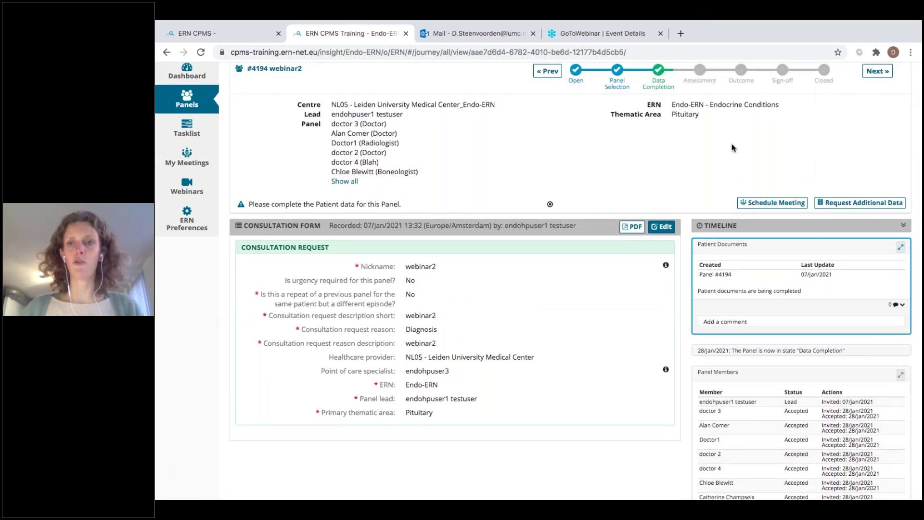
{"action": "scroll", "coordinate": [732, 144], "scroll_direction": "up", "scroll_amount": 1}
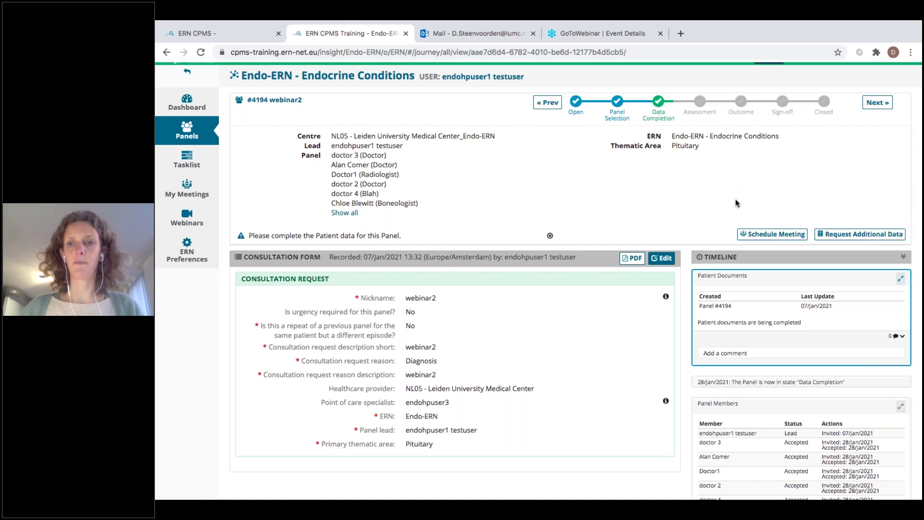
Step: Examine the meeting scheduling options for a slot in an ERN recurring meeting and close the form without scheduling
{"action": "left_click", "coordinate": [757, 235]}
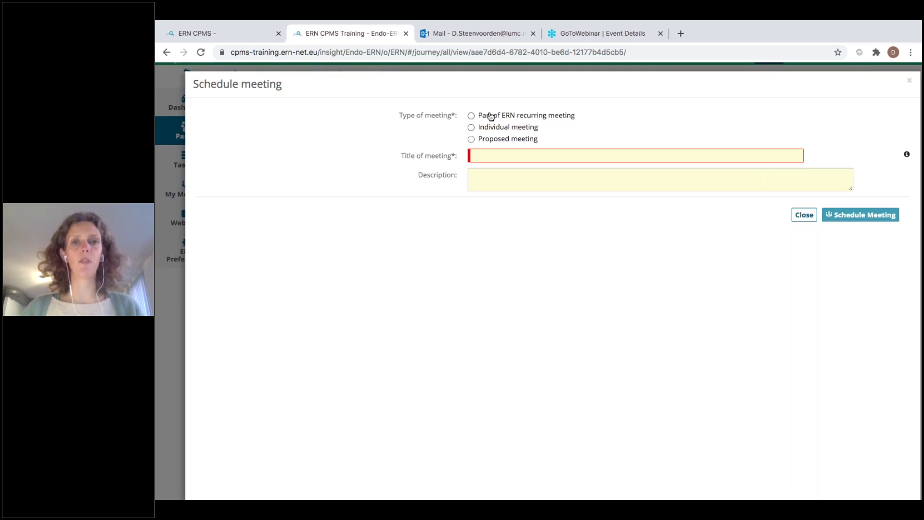
{"action": "left_click", "coordinate": [472, 116]}
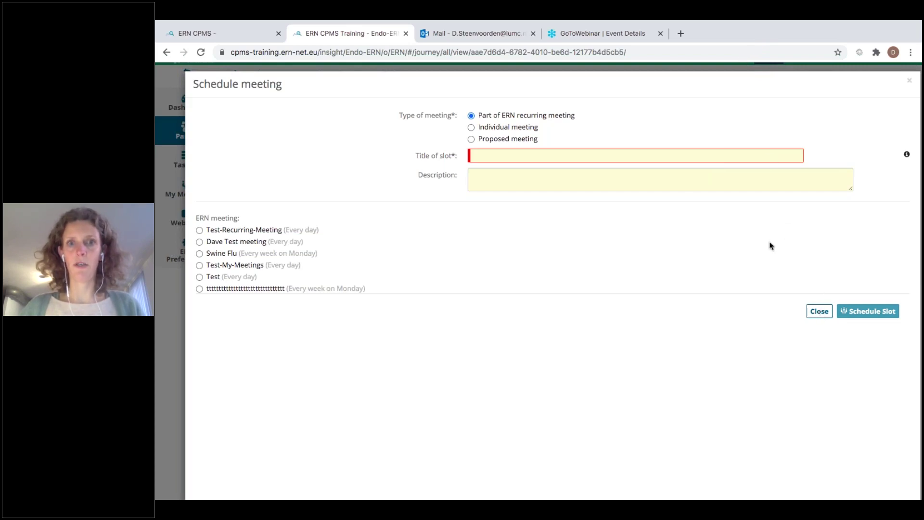
{"action": "left_click", "coordinate": [818, 311]}
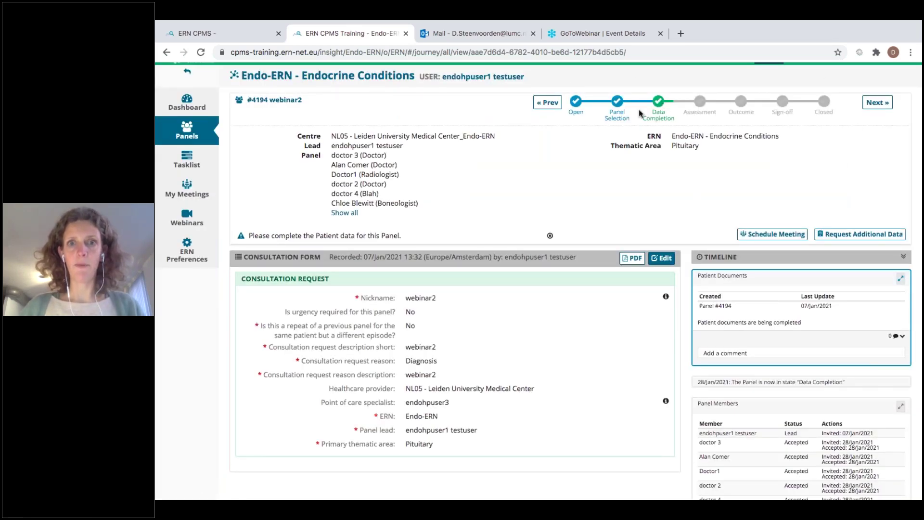
Step: Return the panel to Panel Selection and invite the available healthcare professional from the entire ERN
{"action": "left_click", "coordinate": [550, 103]}
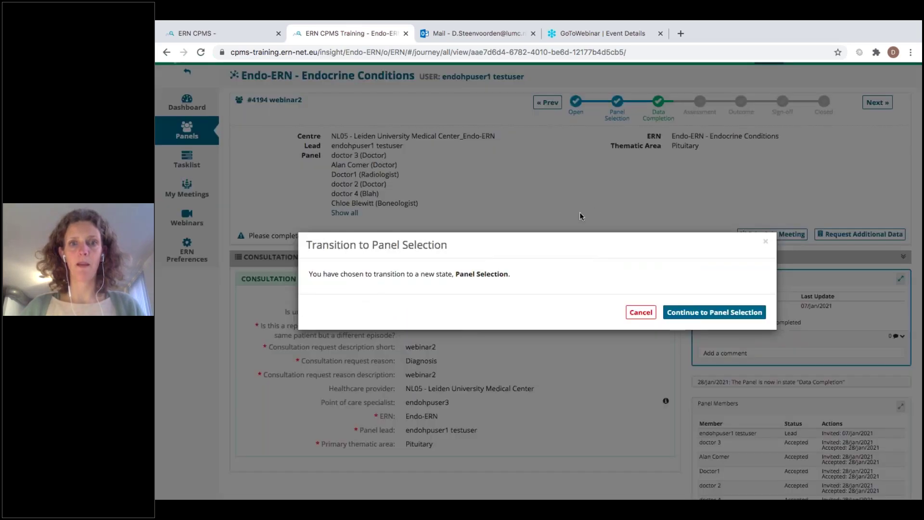
{"action": "left_click", "coordinate": [696, 314]}
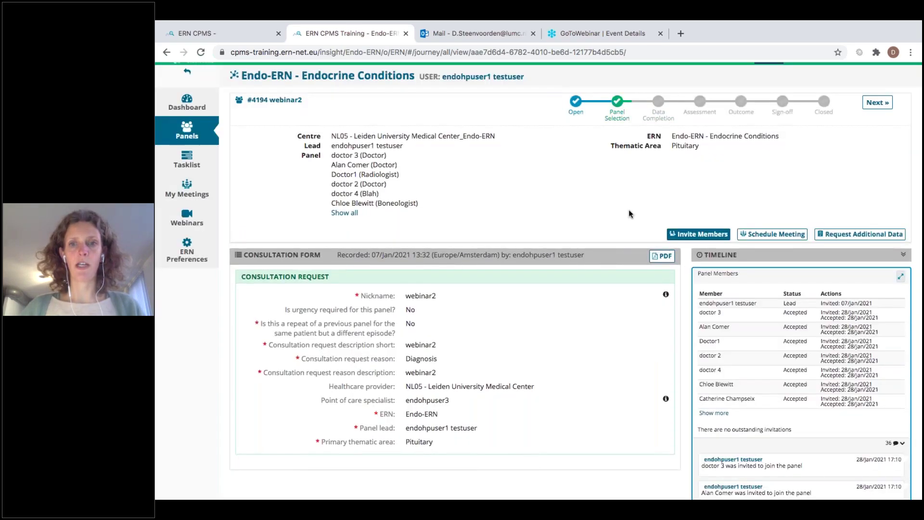
{"action": "left_click", "coordinate": [703, 234]}
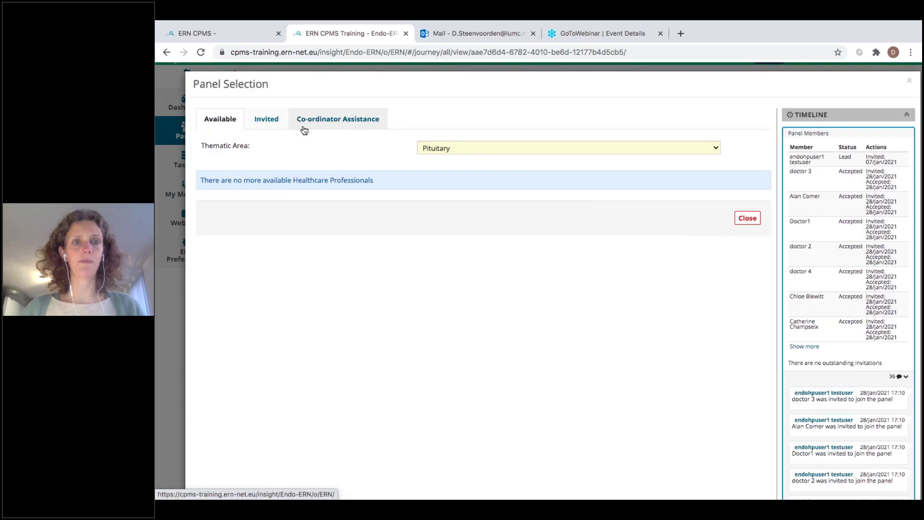
{"action": "left_click", "coordinate": [510, 149]}
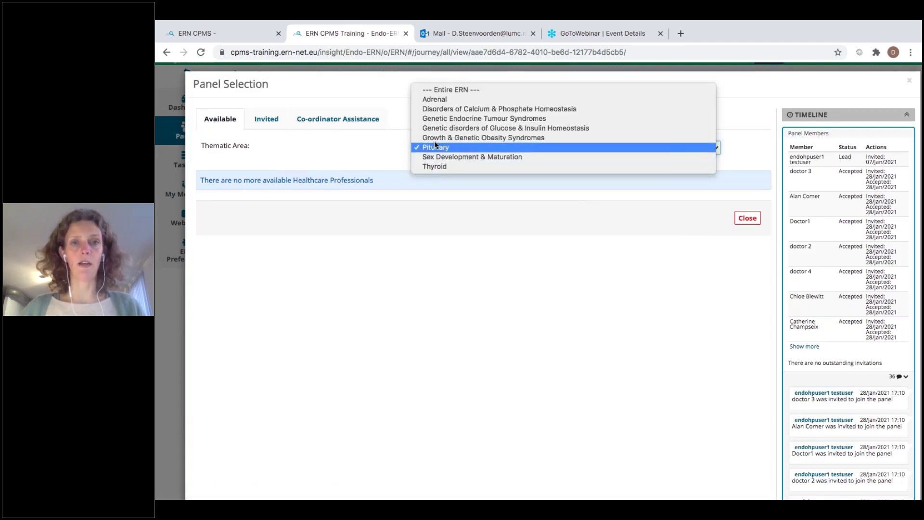
{"action": "left_click", "coordinate": [463, 90]}
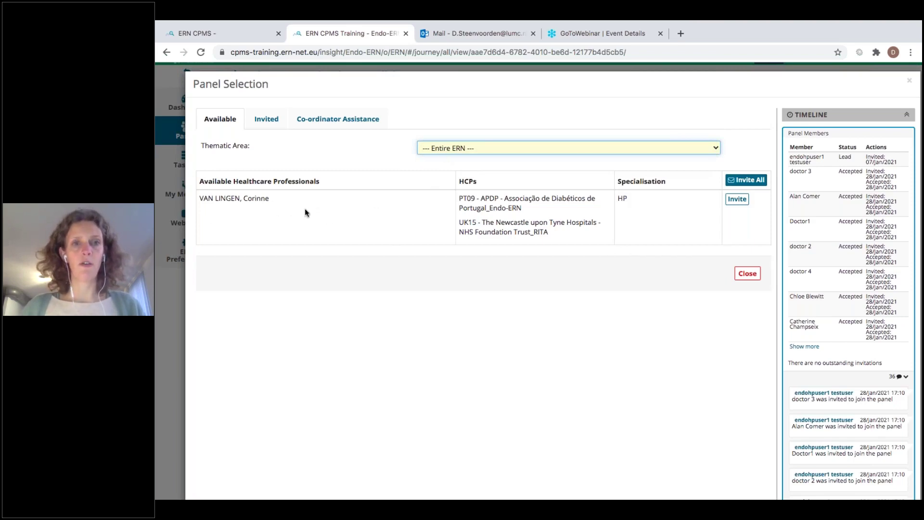
{"action": "left_click", "coordinate": [740, 201]}
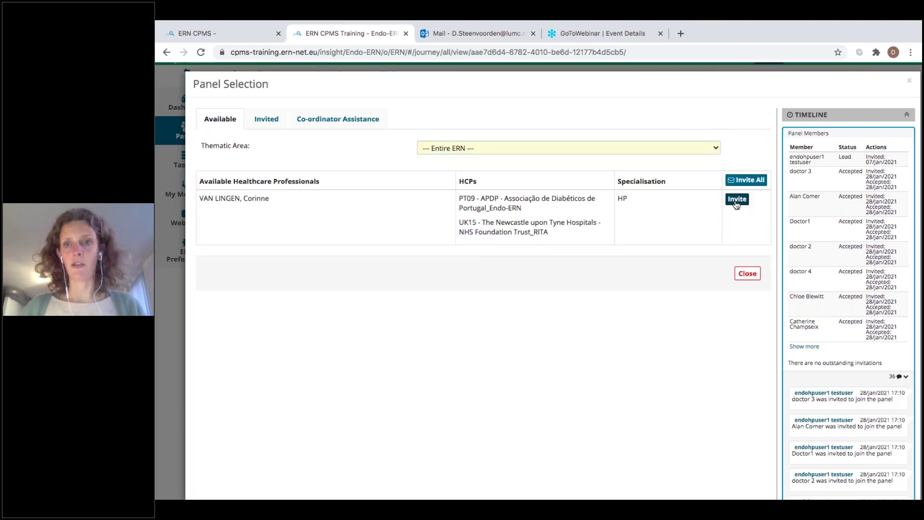
Step: Set the invitation status of Doctor1, the radiologist, to refused in the list of invited panel members
{"action": "left_click", "coordinate": [267, 121]}
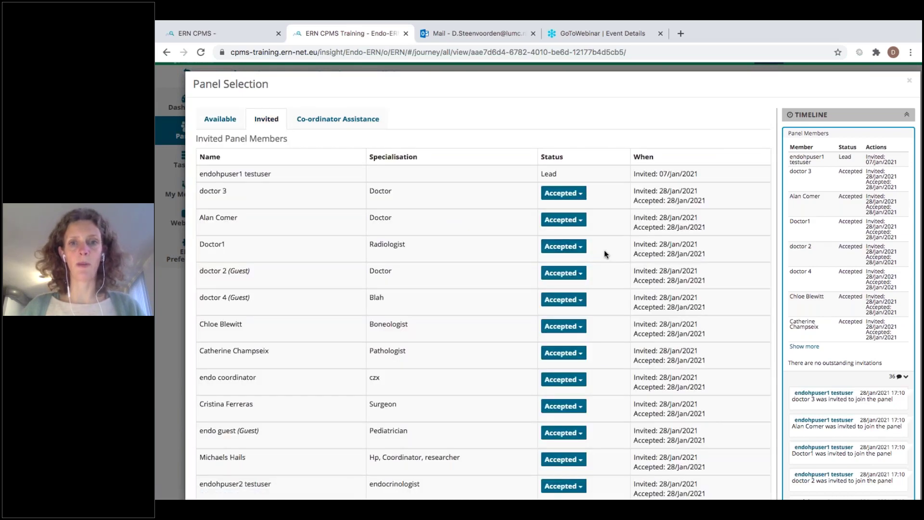
{"action": "scroll", "coordinate": [587, 246], "scroll_direction": "down", "scroll_amount": 1}
{"action": "left_click", "coordinate": [576, 243]}
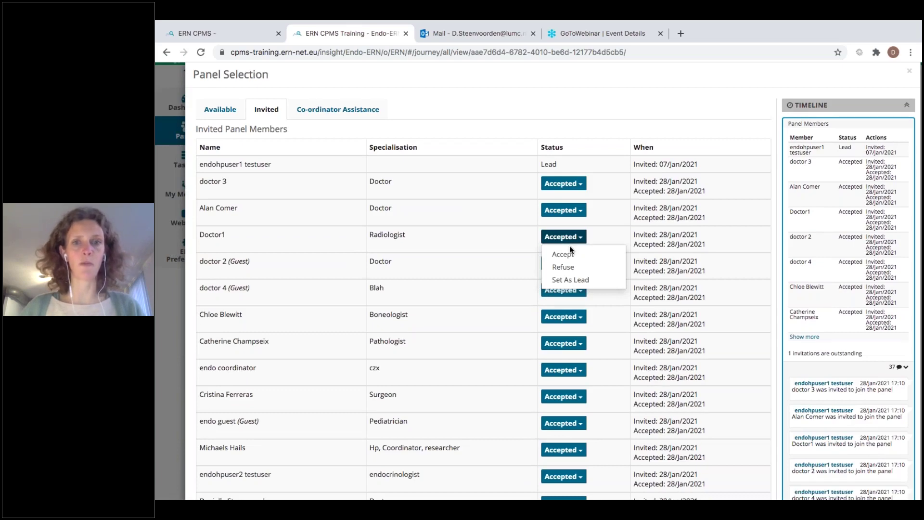
{"action": "left_click", "coordinate": [565, 267]}
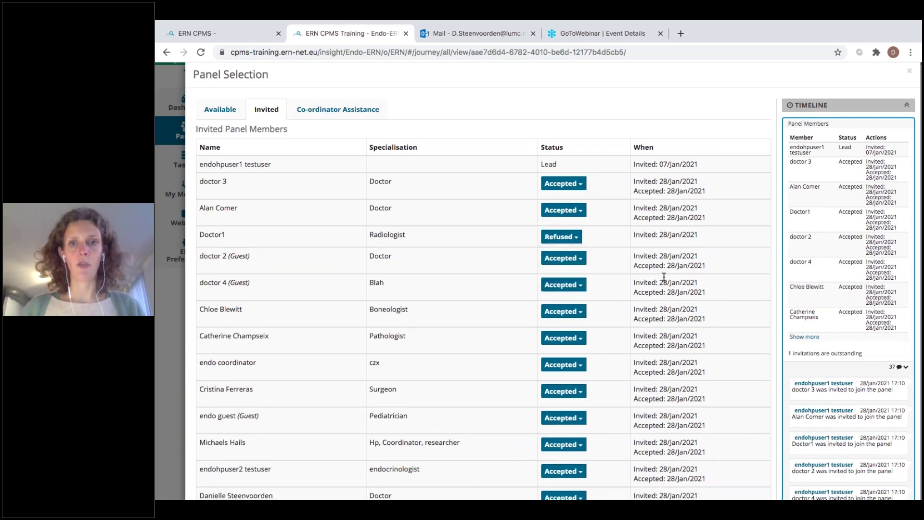
Step: Accept the outstanding invitation for the newly invited HP member and close the panel selection
{"action": "scroll", "coordinate": [564, 269], "scroll_direction": "down", "scroll_amount": 5}
{"action": "scroll", "coordinate": [560, 385], "scroll_direction": "down", "scroll_amount": 3}
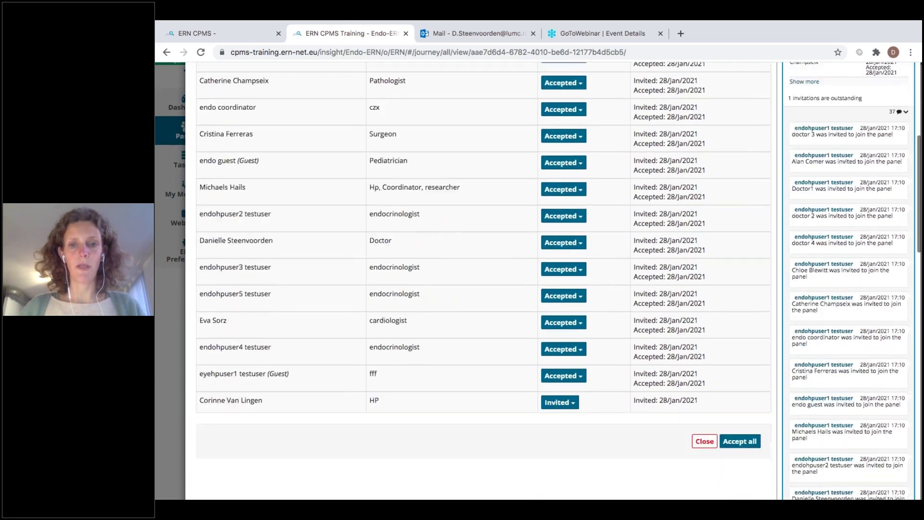
{"action": "left_click", "coordinate": [560, 387]}
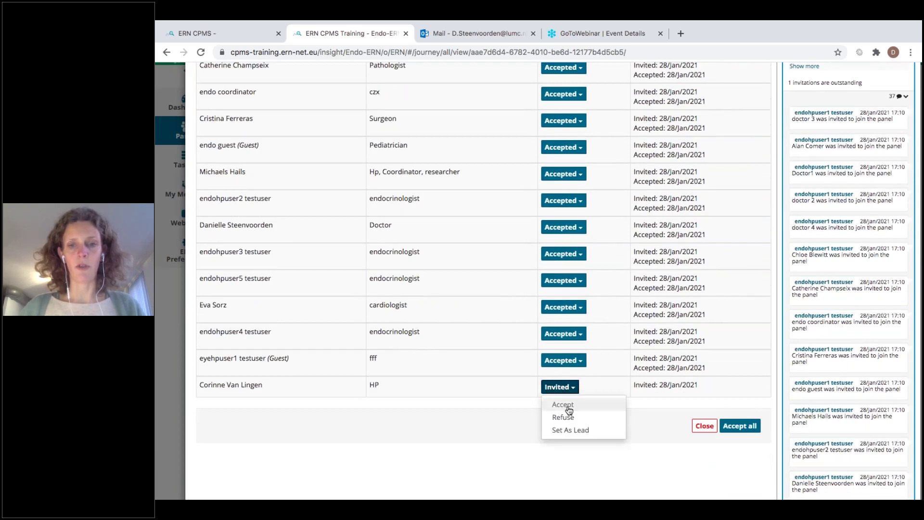
{"action": "left_click", "coordinate": [566, 405]}
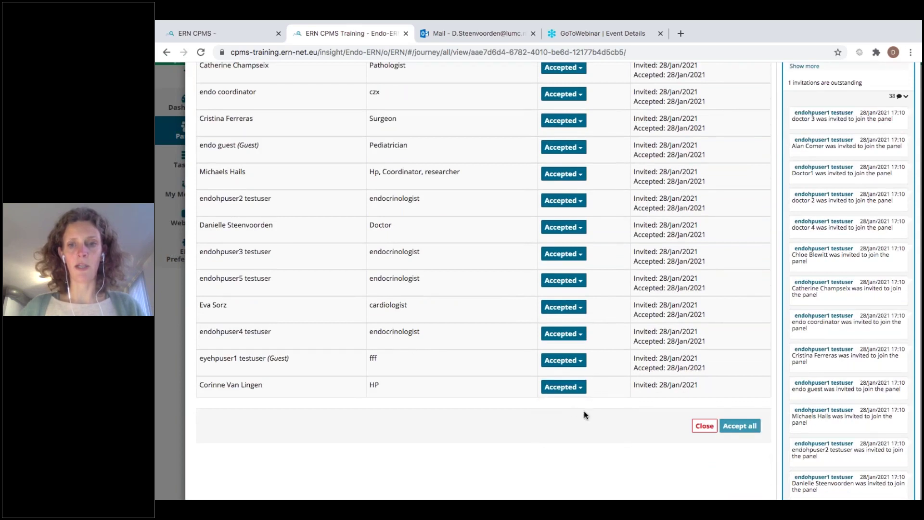
{"action": "left_click", "coordinate": [702, 427]}
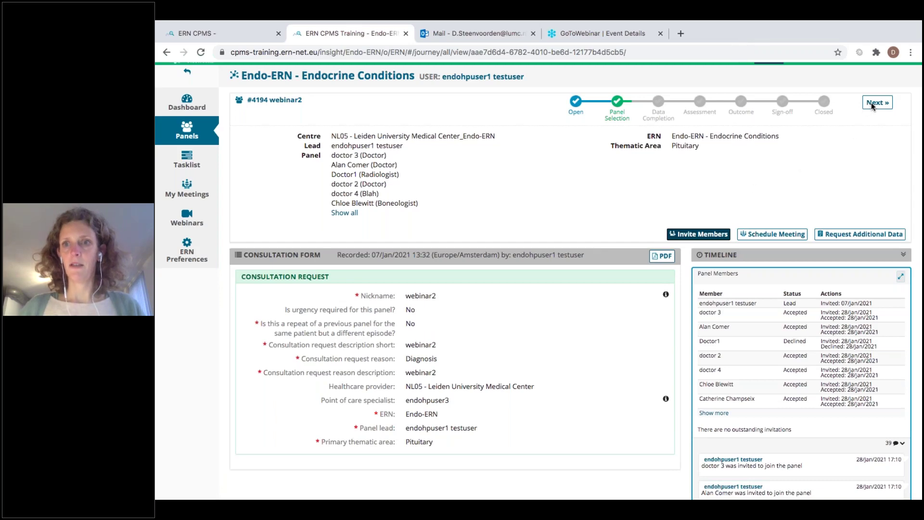
Step: Open the meeting scheduling form for the panel and view the available time slots of the ERN recurring meeting Test-Recurring-Meeting
{"action": "left_click", "coordinate": [777, 234]}
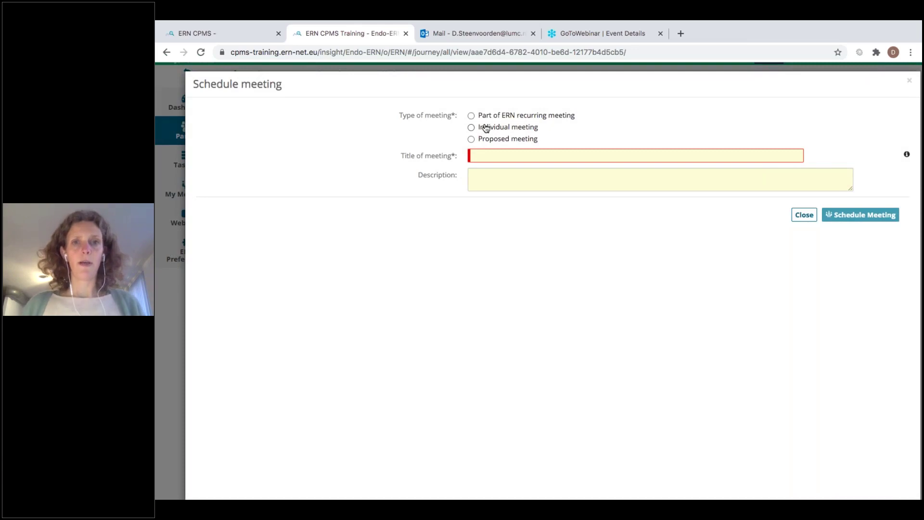
{"action": "left_click", "coordinate": [472, 110]}
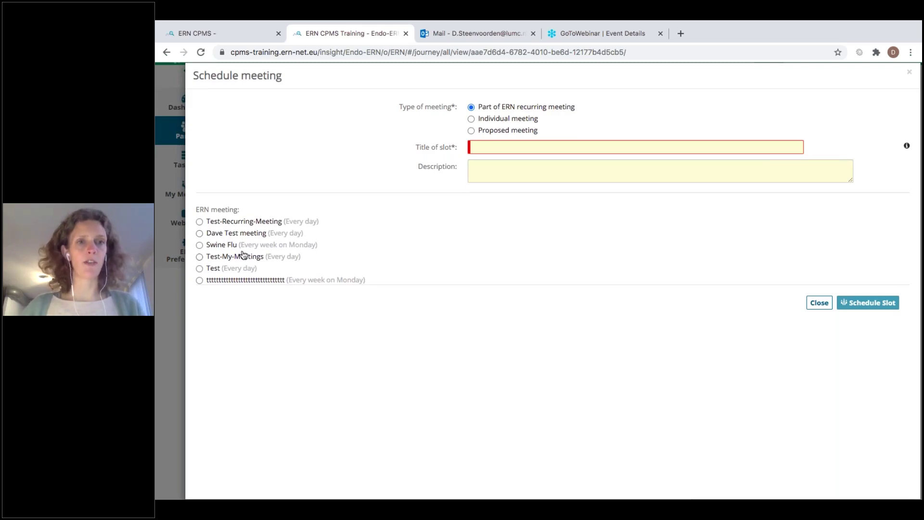
{"action": "left_click", "coordinate": [199, 222]}
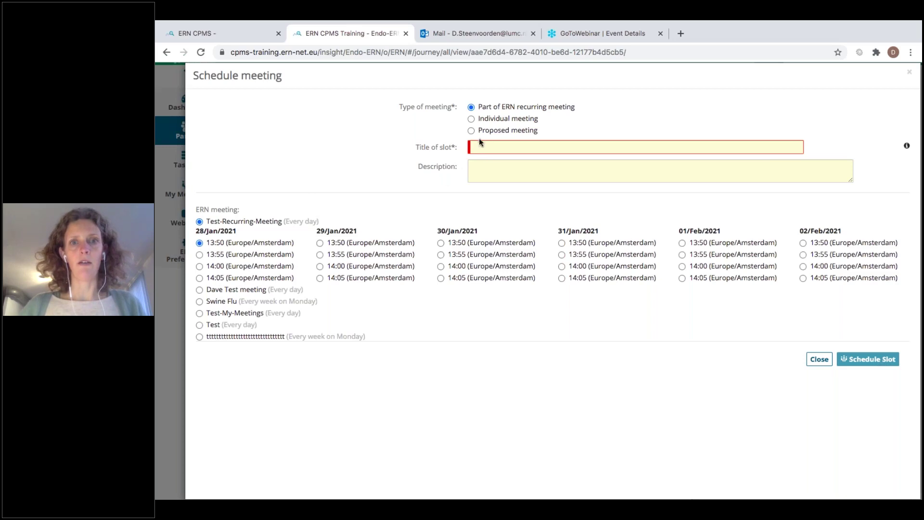
{"action": "left_click", "coordinate": [493, 144]}
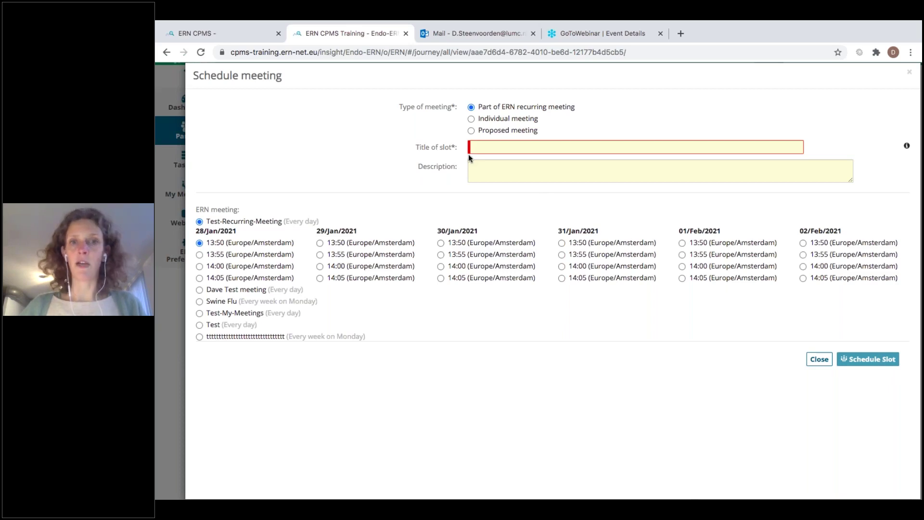
Step: Make it an individual meeting titled "test" with the description "test"
{"action": "left_click", "coordinate": [472, 119]}
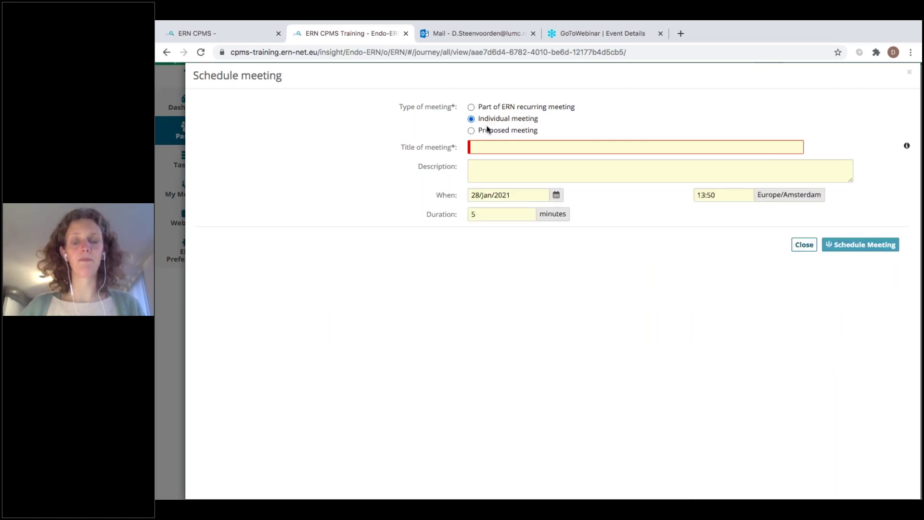
{"action": "type", "text": "test"}
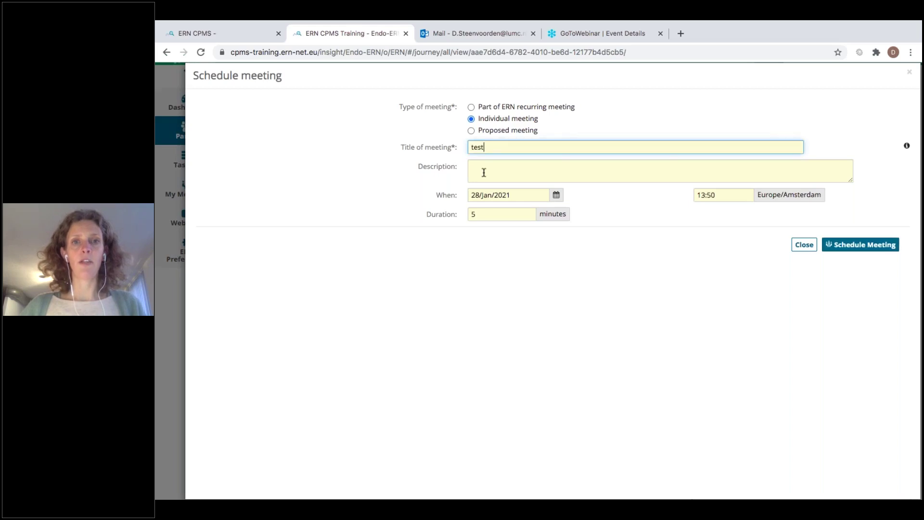
{"action": "left_click", "coordinate": [483, 172]}
{"action": "type", "text": "test"}
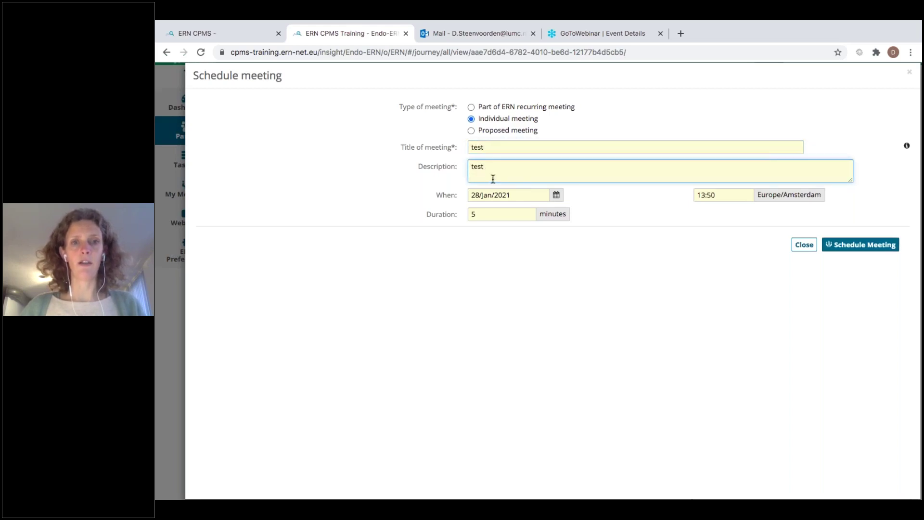
Step: Set the individual meeting for 28/Jan/2021 at 17:20 with a duration of 60 minutes
{"action": "left_click", "coordinate": [556, 196]}
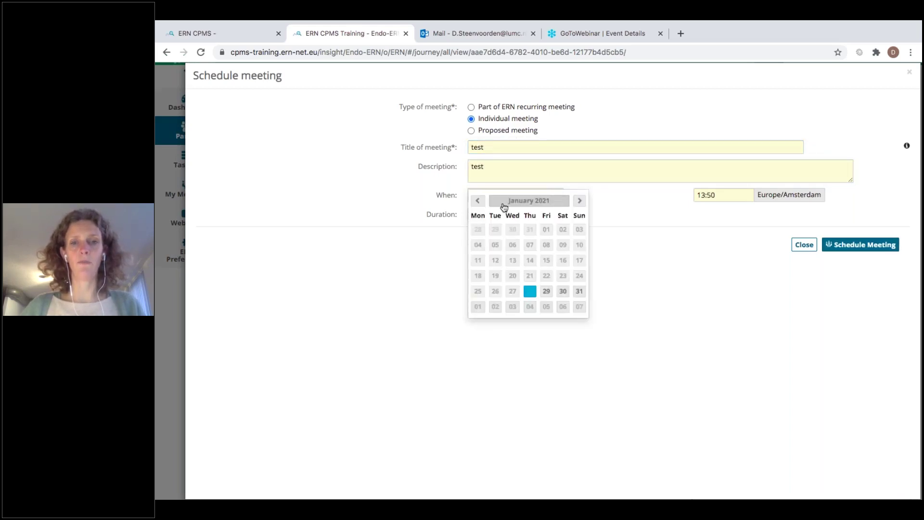
{"action": "left_click", "coordinate": [530, 293]}
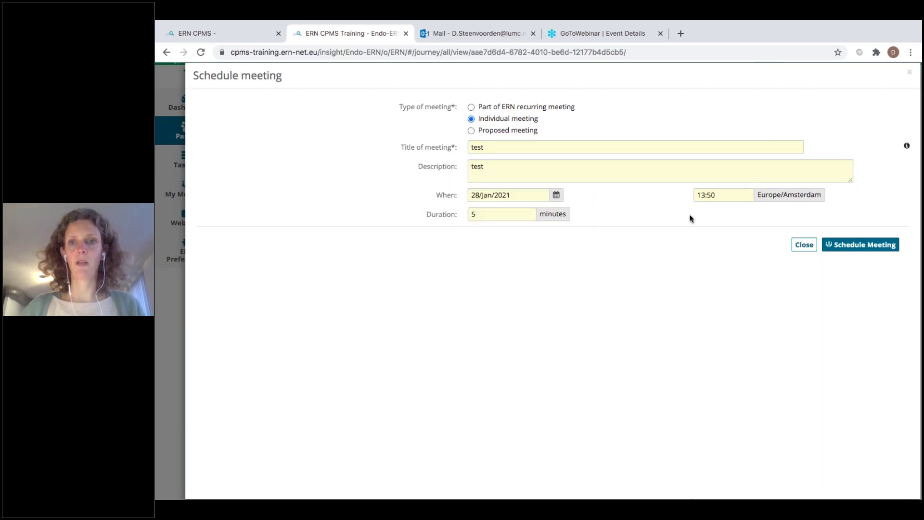
{"action": "left_click", "coordinate": [728, 196]}
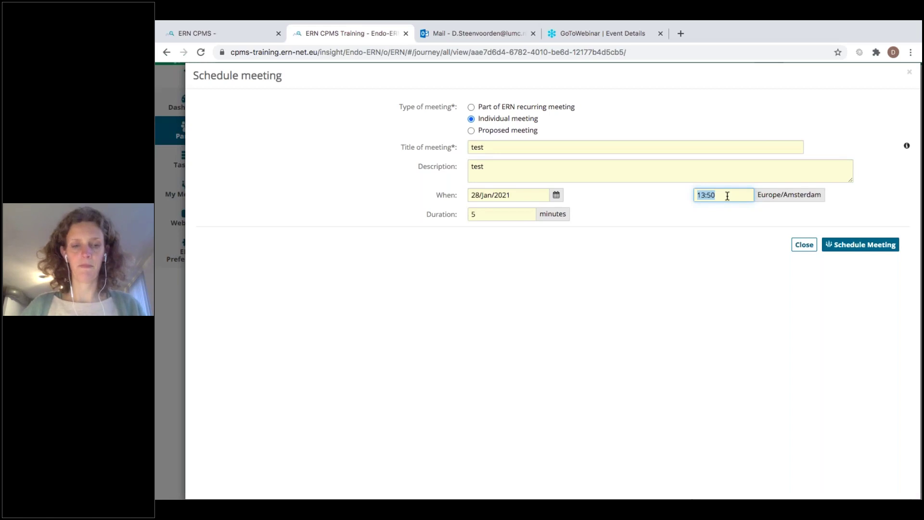
{"action": "left_click", "coordinate": [727, 196]}
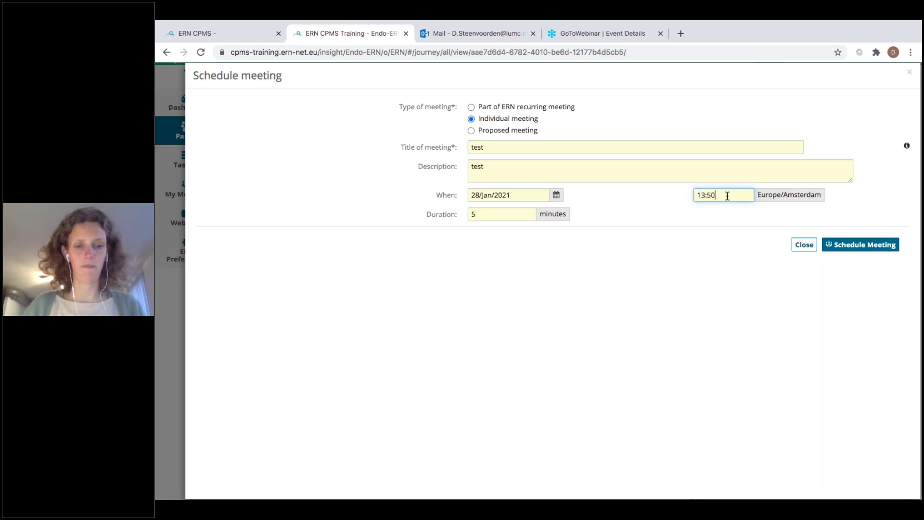
{"action": "key", "text": "BackSpace"}
{"action": "key", "text": "BackSpace"}
{"action": "key", "text": "BackSpace"}
{"action": "key", "text": "BackSpace"}
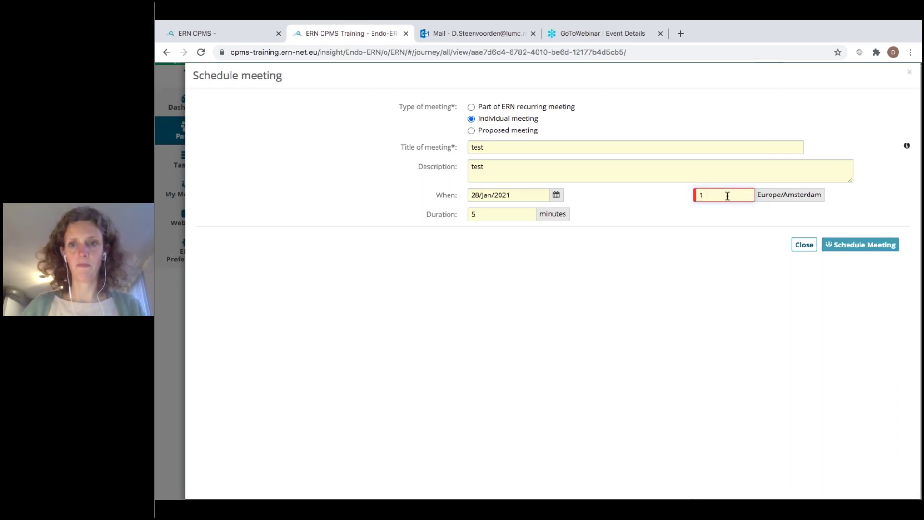
{"action": "type", "text": "7:20"}
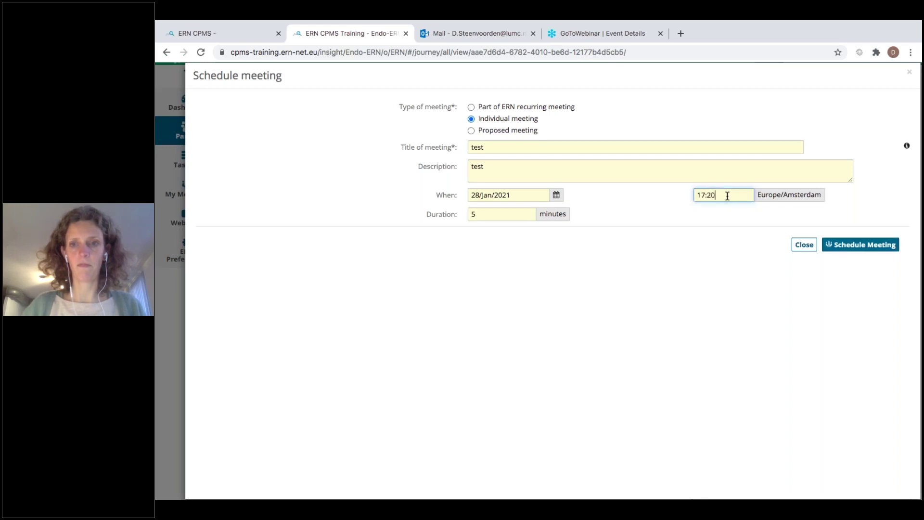
{"action": "left_click_drag", "start_coordinate": [482, 214], "coordinate": [464, 215]}
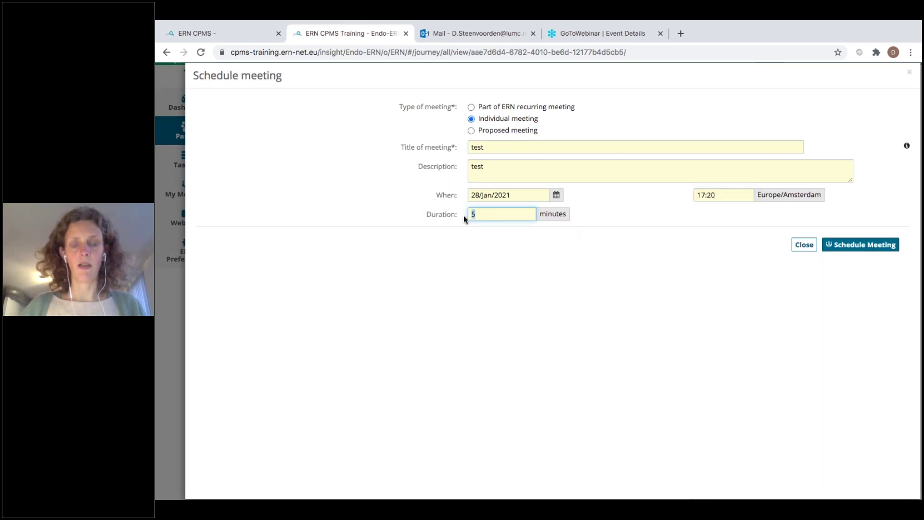
{"action": "type", "text": "60"}
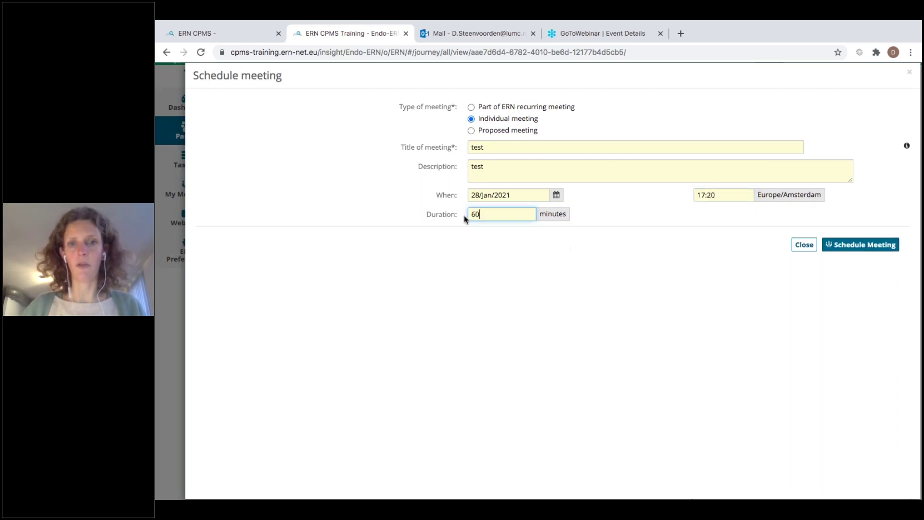
{"action": "left_click", "coordinate": [634, 220]}
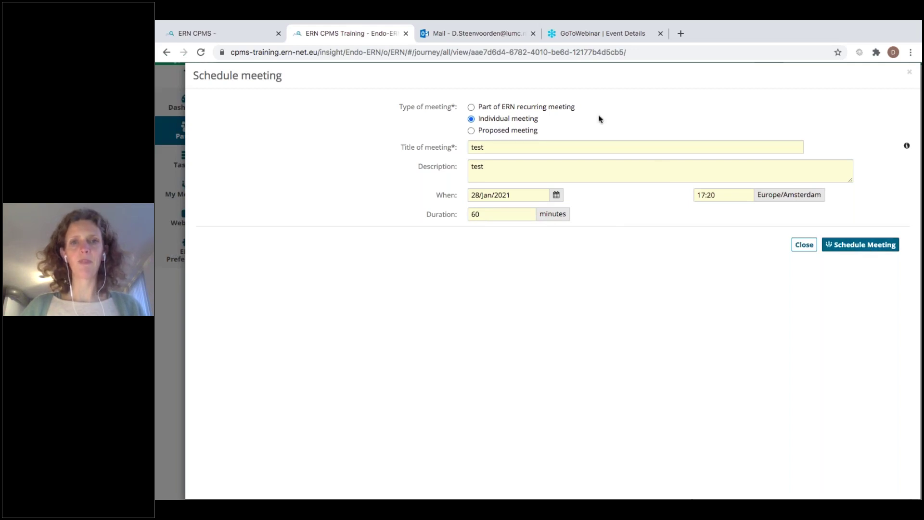
Step: Try the proposed meeting type by adding a proposed slot on 28 January at 17:20
{"action": "left_click", "coordinate": [470, 130]}
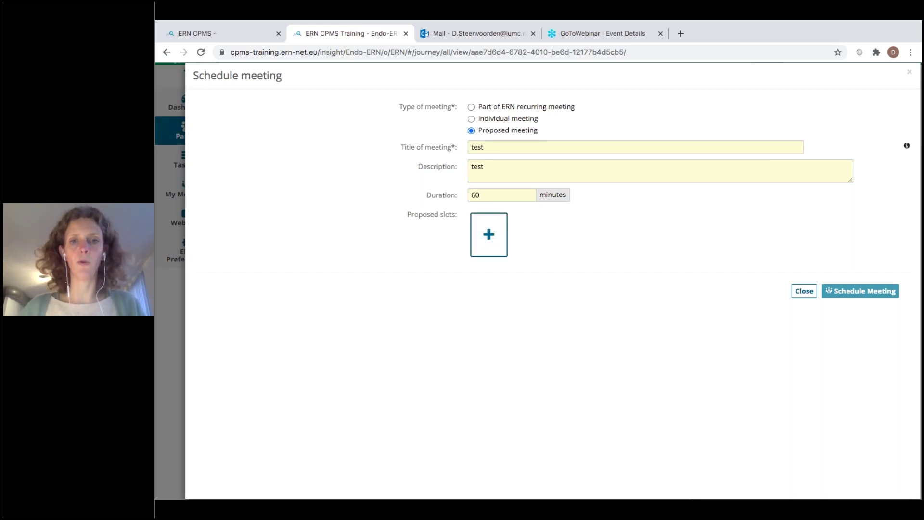
{"action": "left_click", "coordinate": [489, 237]}
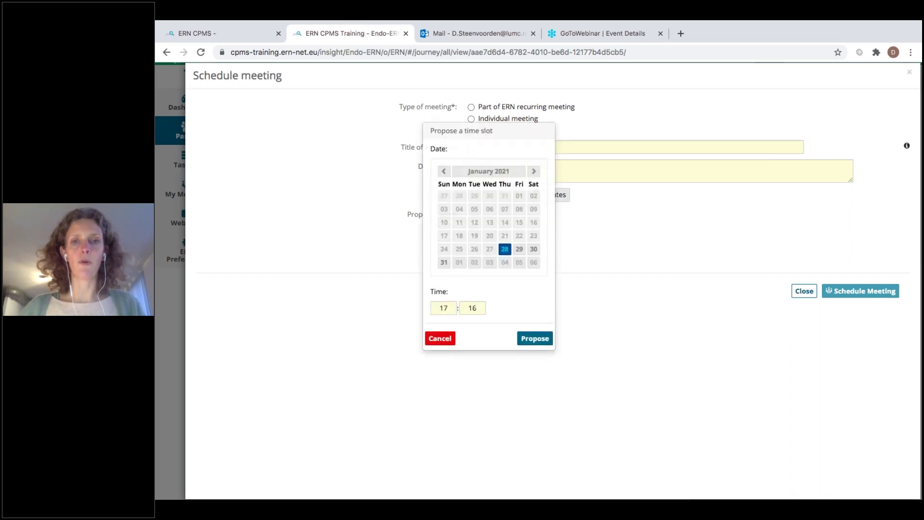
{"action": "left_click", "coordinate": [538, 339]}
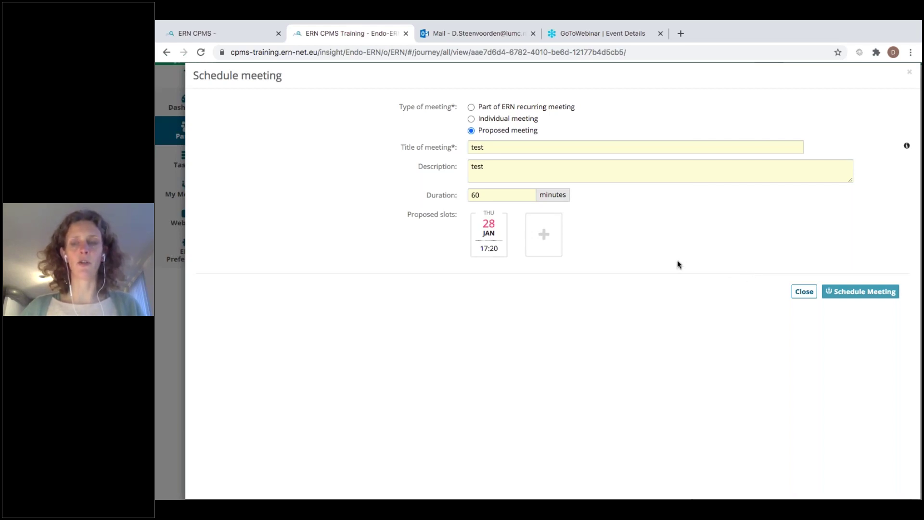
Step: Switch back to an individual meeting, enter 28/Jan/2021 at 17:20 as its date and time, and schedule it
{"action": "left_click", "coordinate": [471, 120]}
{"action": "left_click", "coordinate": [540, 195]}
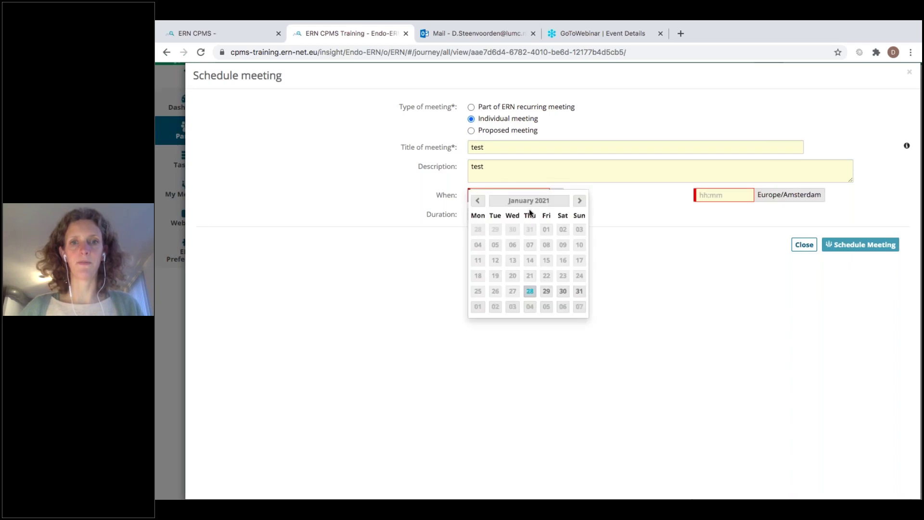
{"action": "left_click", "coordinate": [530, 291]}
{"action": "left_click", "coordinate": [724, 197]}
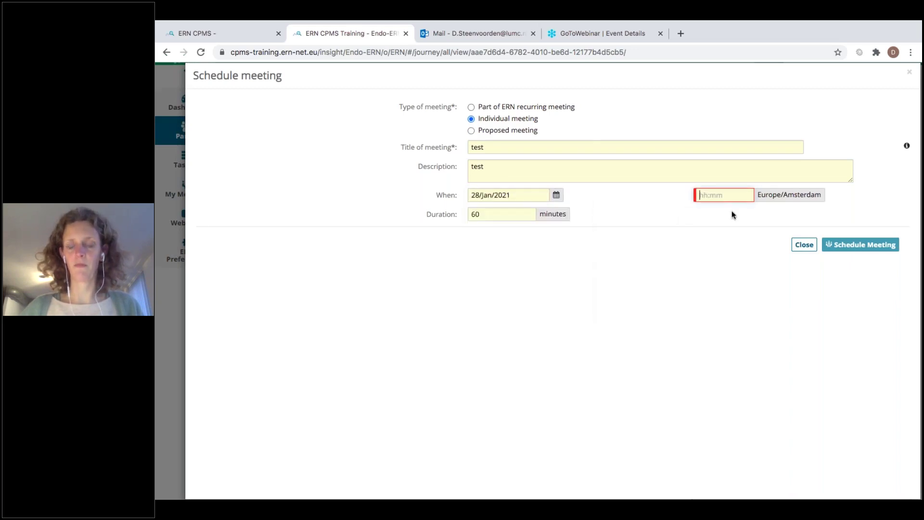
{"action": "type", "text": "17:"}
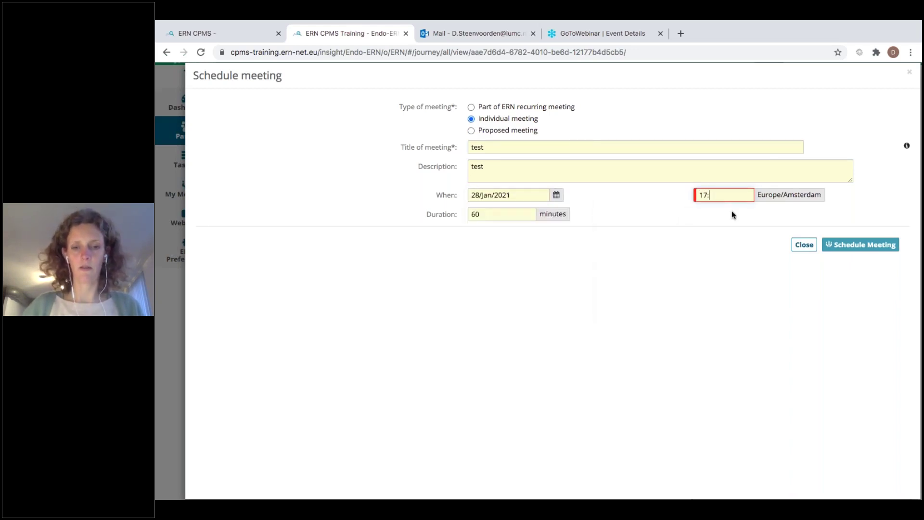
{"action": "type", "text": "20"}
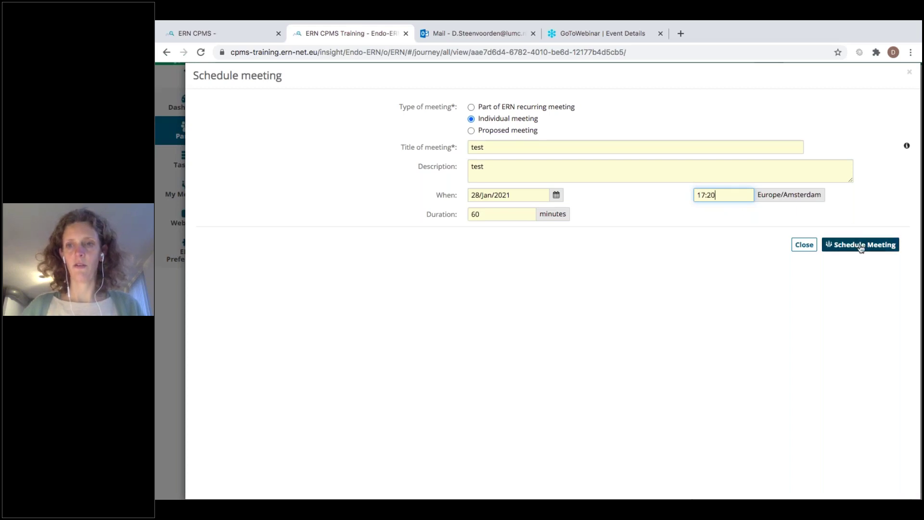
{"action": "left_click", "coordinate": [861, 247]}
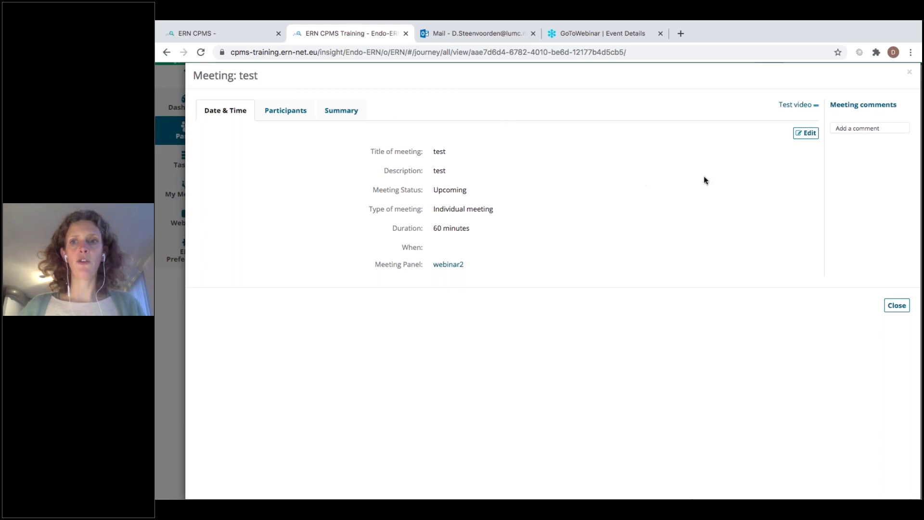
Step: Examine the editable details of the scheduled meeting, cancel the editing, and view the meeting's summary section
{"action": "left_click", "coordinate": [809, 133]}
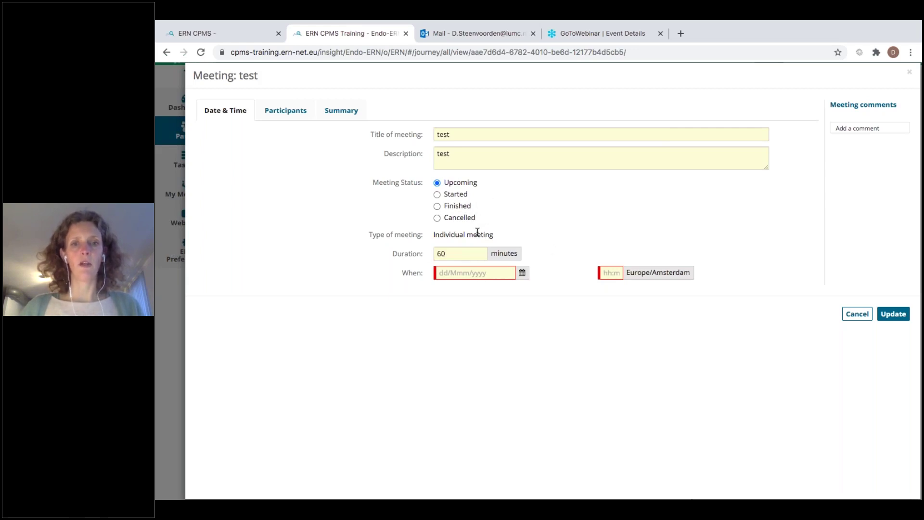
{"action": "left_click", "coordinate": [858, 315]}
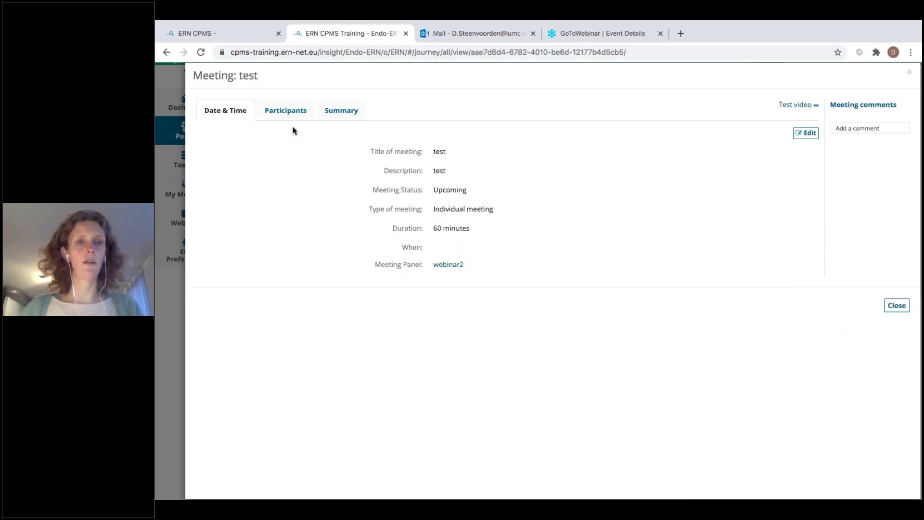
{"action": "left_click", "coordinate": [328, 114]}
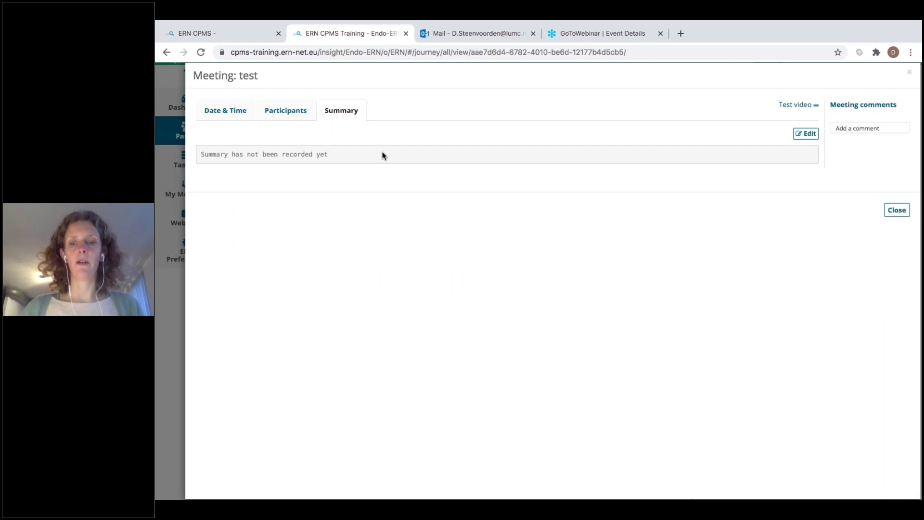
Step: Invite all available healthcare professionals of the ERN's Pituitary thematic area as participants in the meeting
{"action": "left_click", "coordinate": [283, 116]}
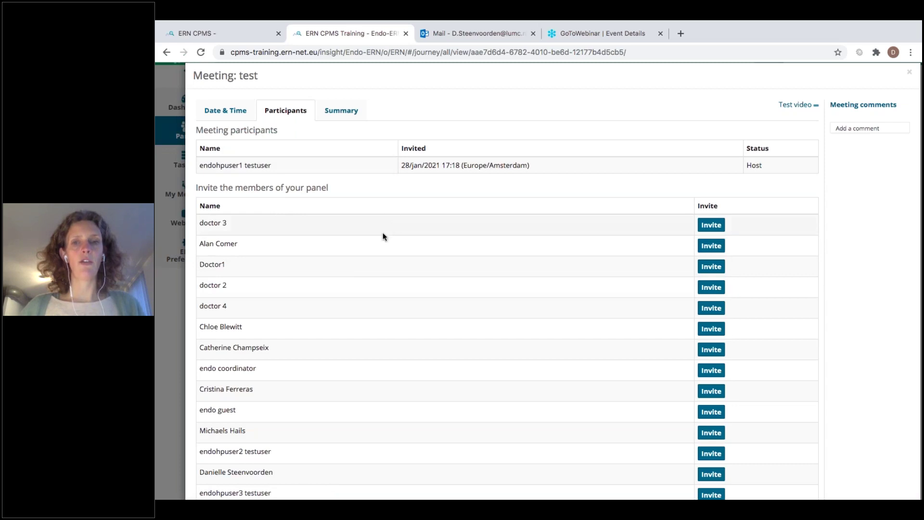
{"action": "scroll", "coordinate": [299, 227], "scroll_direction": "down", "scroll_amount": 5}
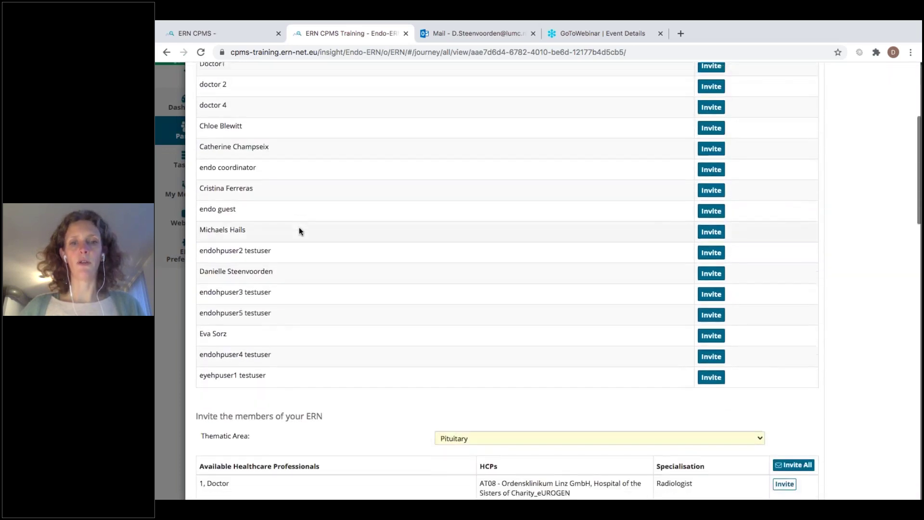
{"action": "scroll", "coordinate": [299, 230], "scroll_direction": "down", "scroll_amount": 8}
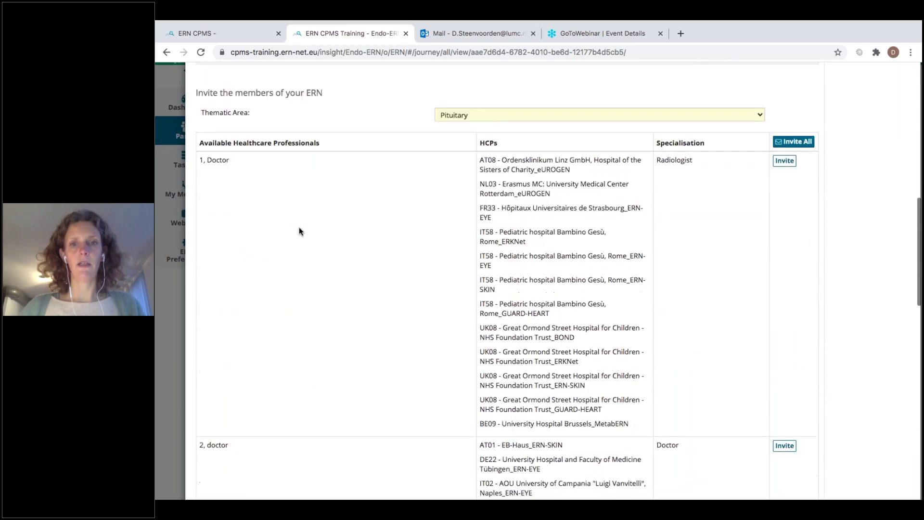
{"action": "scroll", "coordinate": [299, 228], "scroll_direction": "down", "scroll_amount": 9}
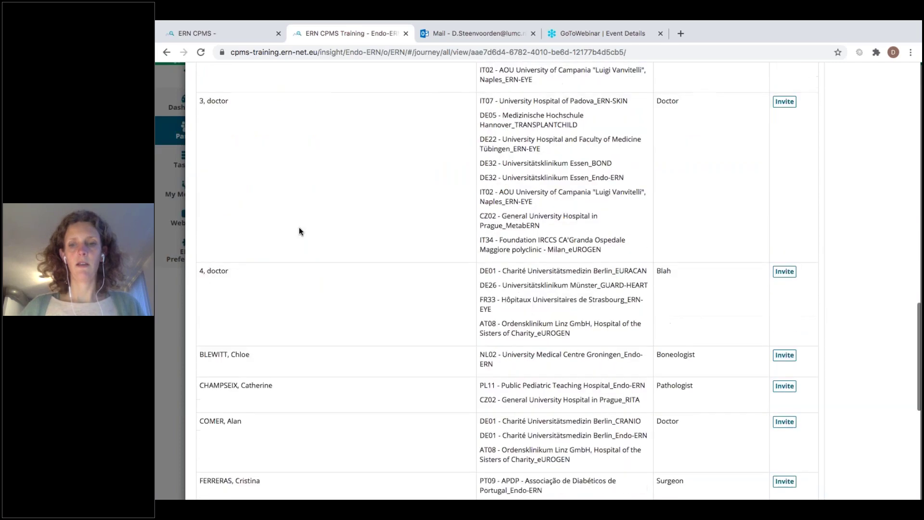
{"action": "scroll", "coordinate": [299, 231], "scroll_direction": "down", "scroll_amount": 6}
{"action": "scroll", "coordinate": [299, 230], "scroll_direction": "up", "scroll_amount": 20}
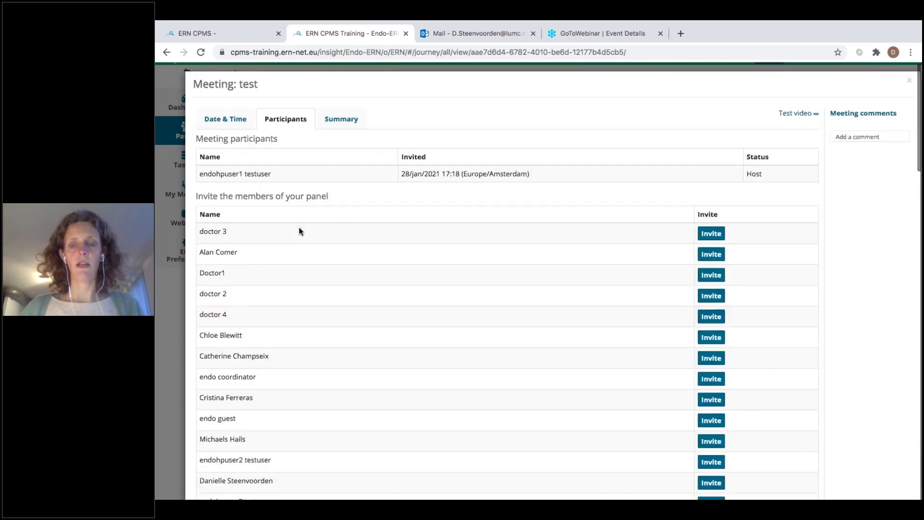
{"action": "scroll", "coordinate": [299, 231], "scroll_direction": "down", "scroll_amount": 4}
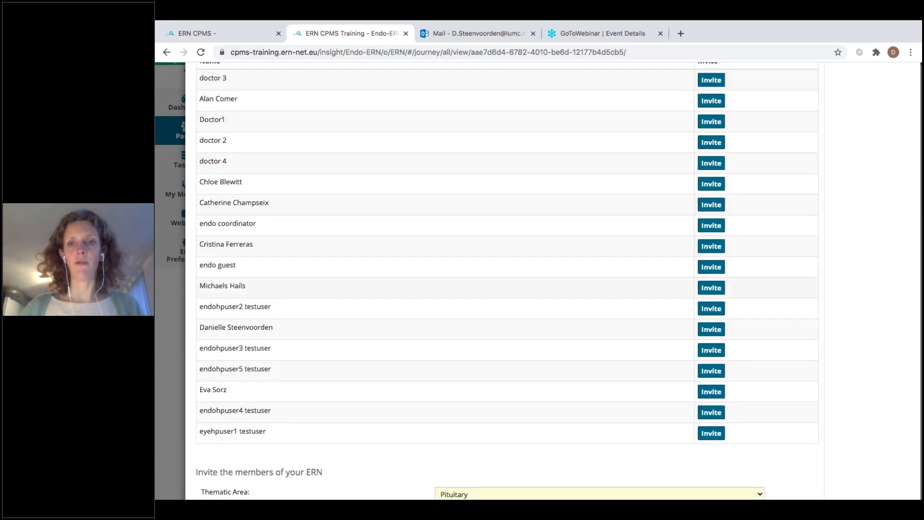
{"action": "scroll", "coordinate": [812, 115], "scroll_direction": "down", "scroll_amount": 9}
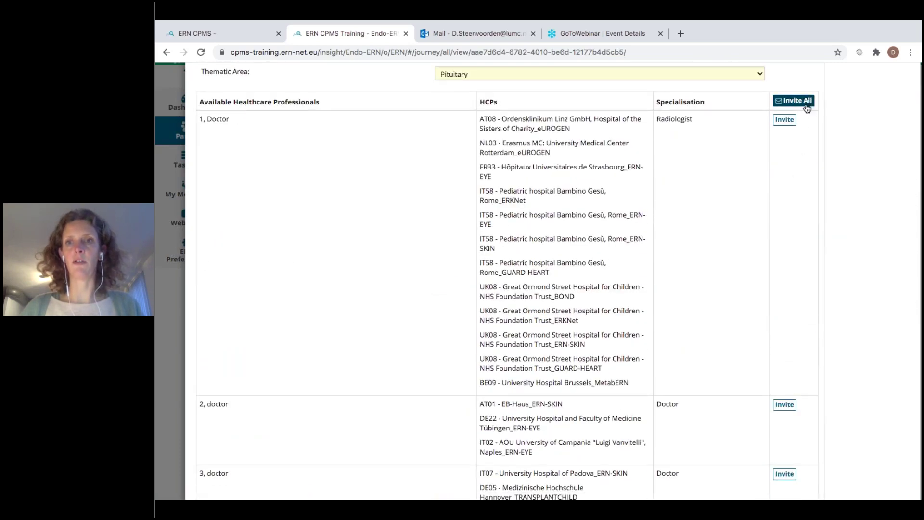
{"action": "left_click", "coordinate": [807, 101]}
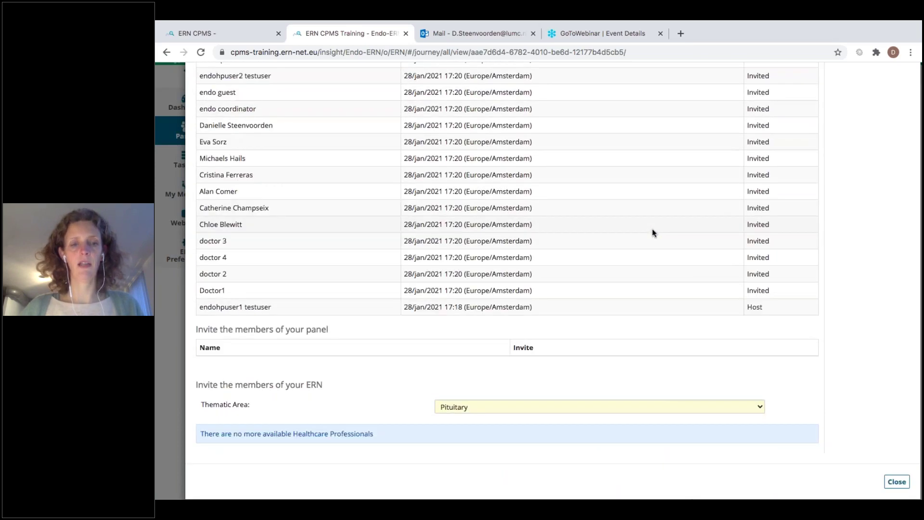
Step: Review the meeting's full participant list and invitation sections, and close the meeting details
{"action": "scroll", "coordinate": [653, 233], "scroll_direction": "up", "scroll_amount": 3}
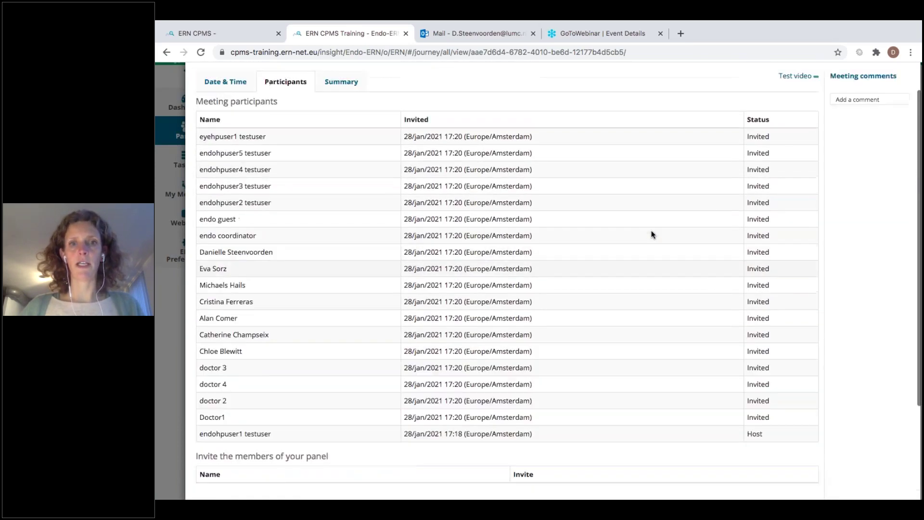
{"action": "scroll", "coordinate": [653, 234], "scroll_direction": "up", "scroll_amount": 1}
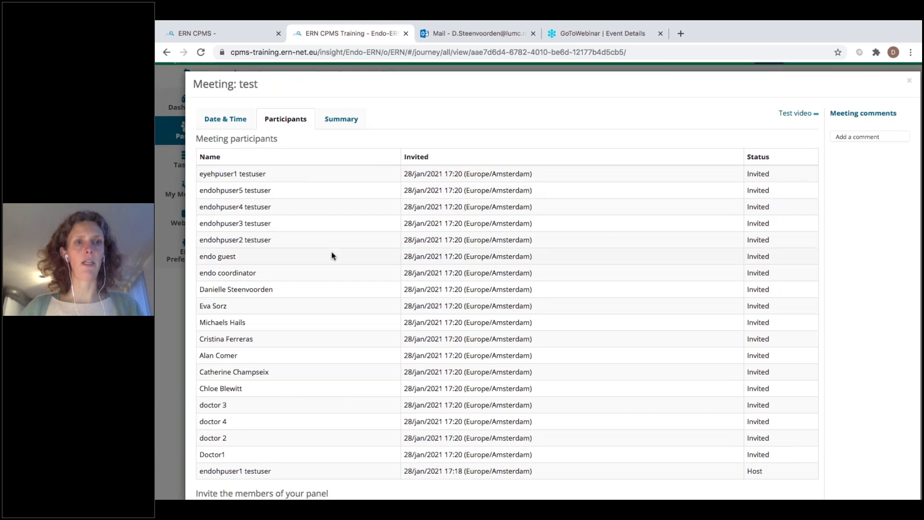
{"action": "scroll", "coordinate": [331, 255], "scroll_direction": "down", "scroll_amount": 4}
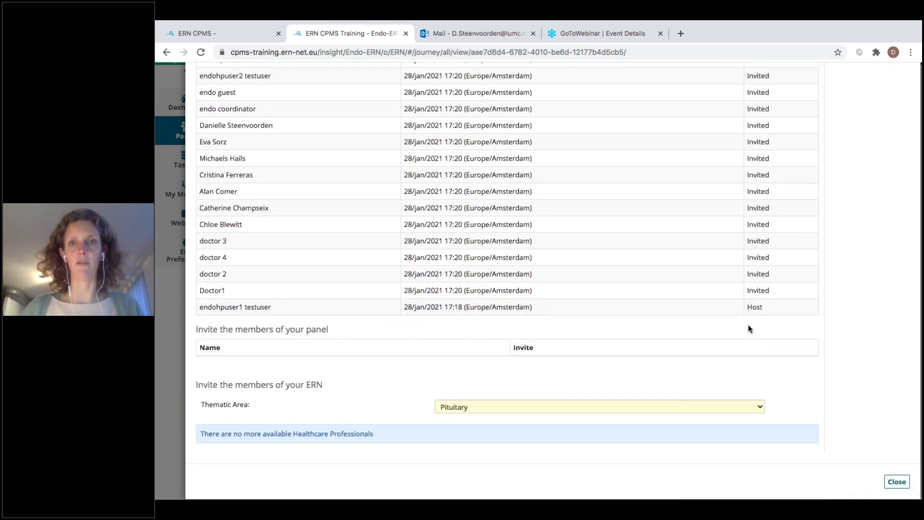
{"action": "scroll", "coordinate": [749, 326], "scroll_direction": "up", "scroll_amount": 4}
{"action": "scroll", "coordinate": [554, 281], "scroll_direction": "down", "scroll_amount": 4}
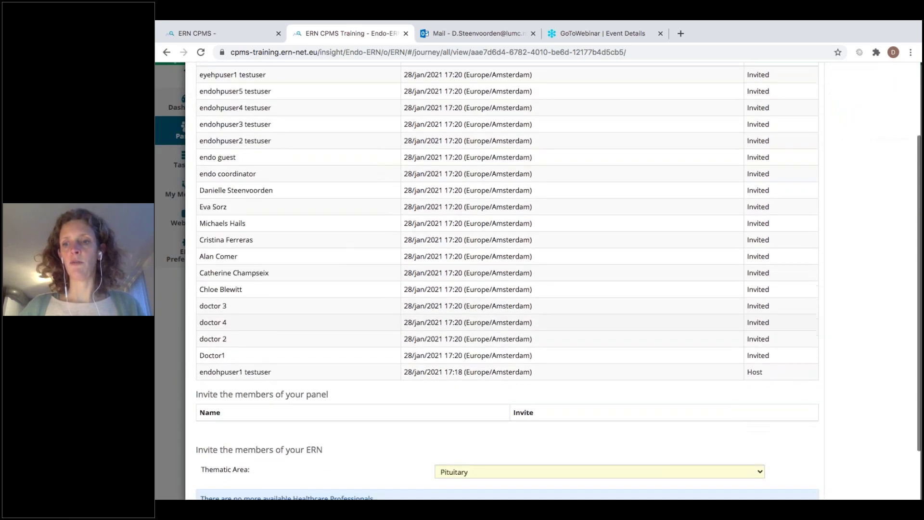
{"action": "left_click", "coordinate": [894, 482]}
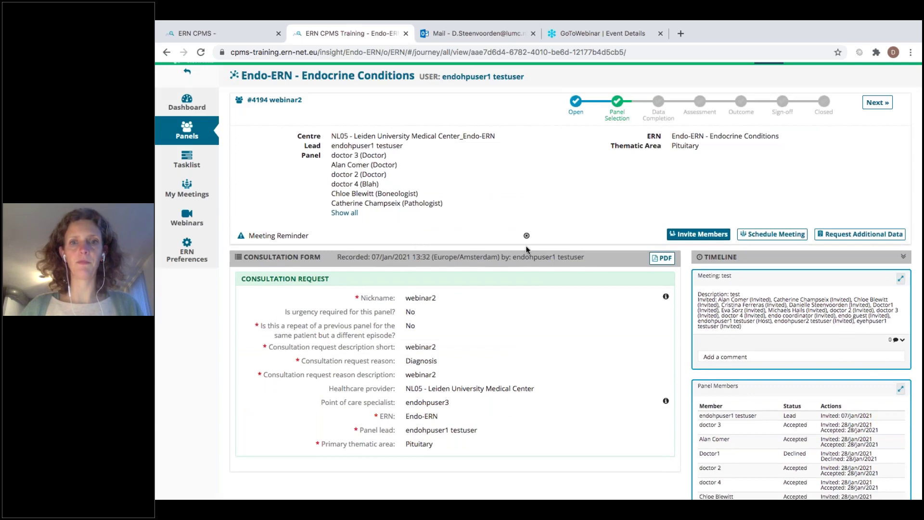
Step: Examine the panel's timeline, including the meeting entry, the panel members' statuses and the invitation history
{"action": "scroll", "coordinate": [693, 332], "scroll_direction": "down", "scroll_amount": 2}
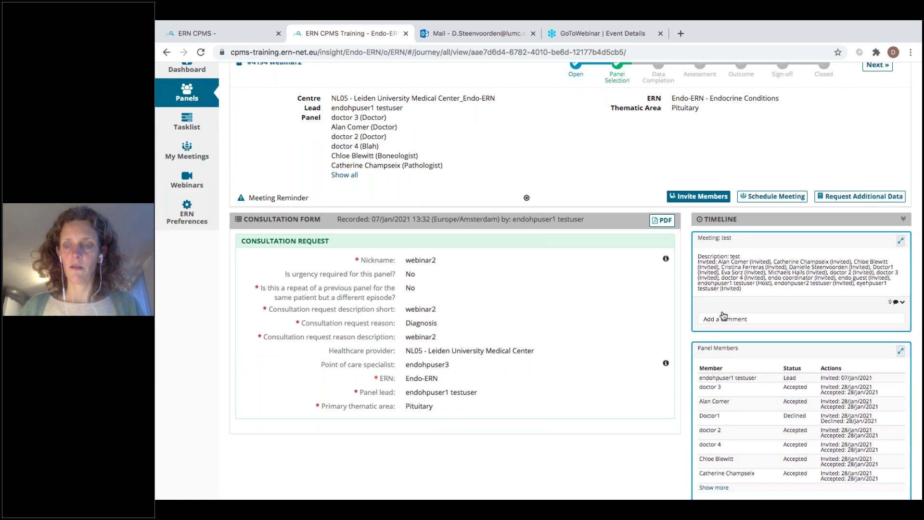
{"action": "scroll", "coordinate": [723, 315], "scroll_direction": "down", "scroll_amount": 1}
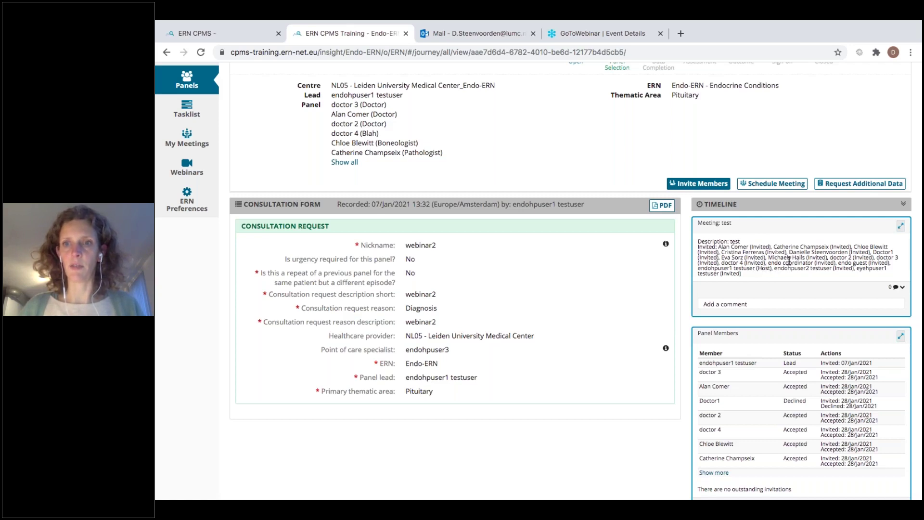
{"action": "scroll", "coordinate": [790, 262], "scroll_direction": "down", "scroll_amount": 8}
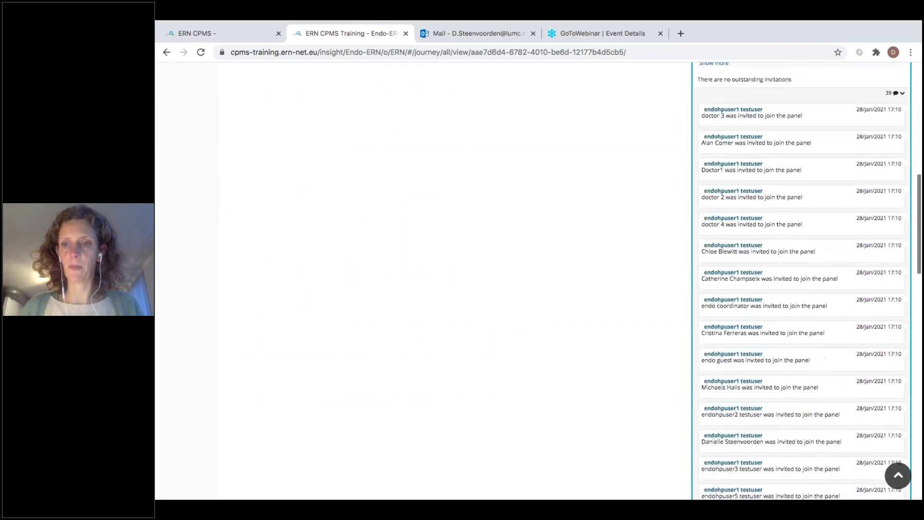
{"action": "scroll", "coordinate": [801, 281], "scroll_direction": "down", "scroll_amount": 10}
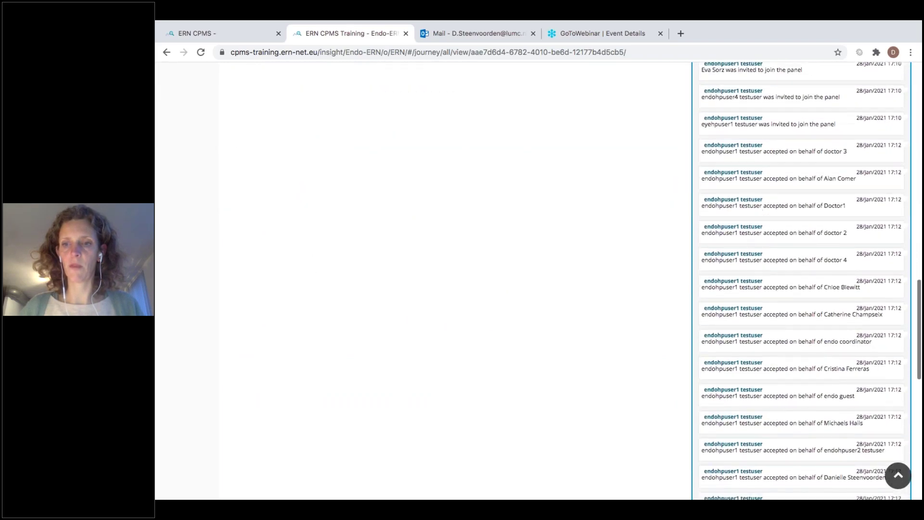
{"action": "scroll", "coordinate": [802, 281], "scroll_direction": "up", "scroll_amount": 15}
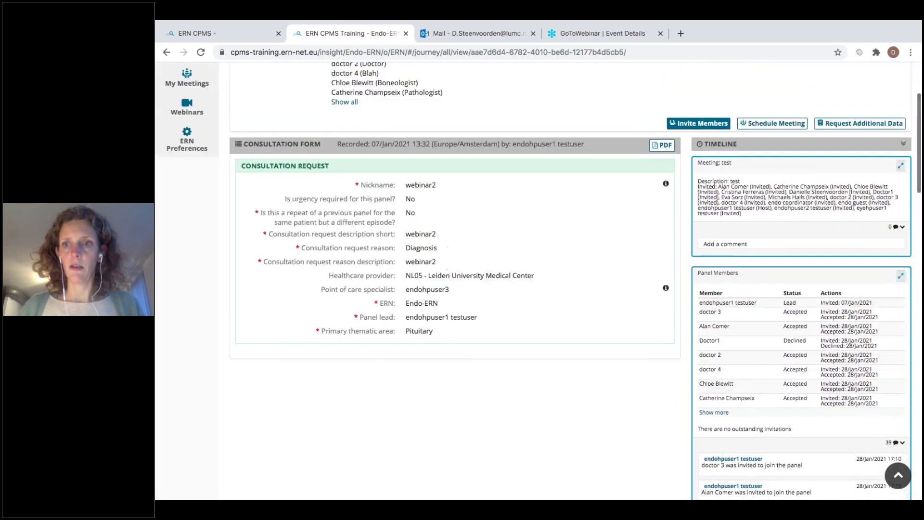
{"action": "scroll", "coordinate": [890, 276], "scroll_direction": "up", "scroll_amount": 2}
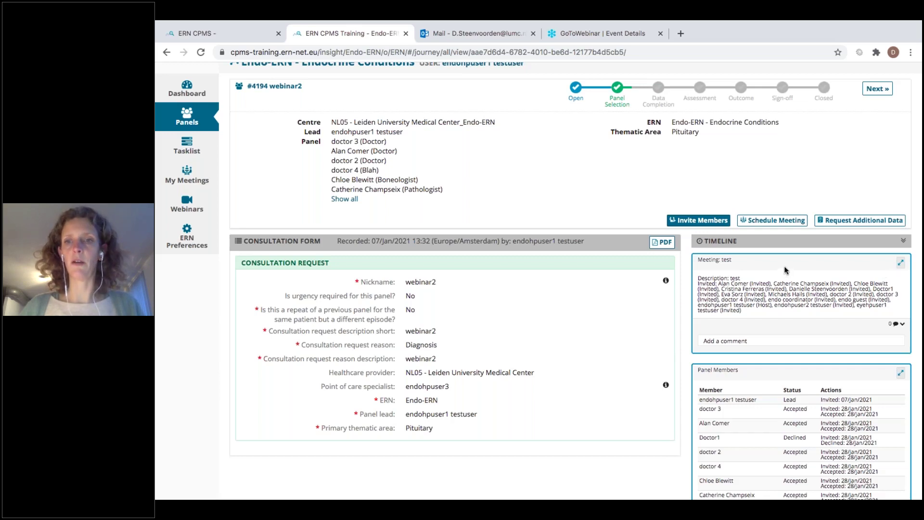
Step: Open the test meeting from the panel's timeline, view its date, participants and summary sections, and close it
{"action": "left_click", "coordinate": [900, 263]}
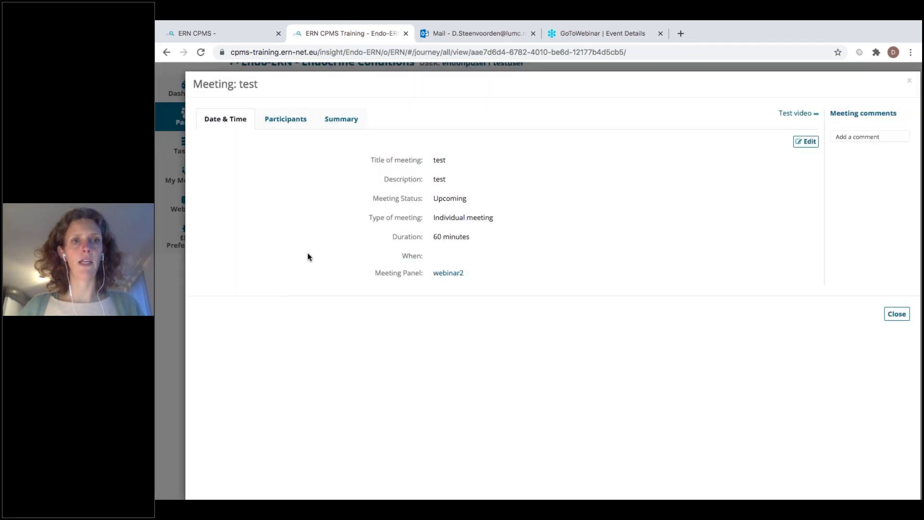
{"action": "left_click", "coordinate": [292, 121]}
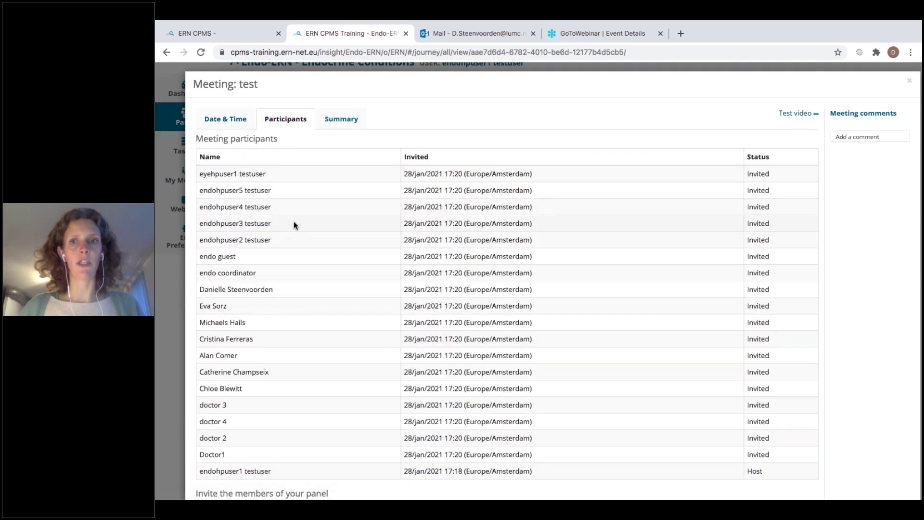
{"action": "left_click", "coordinate": [358, 124]}
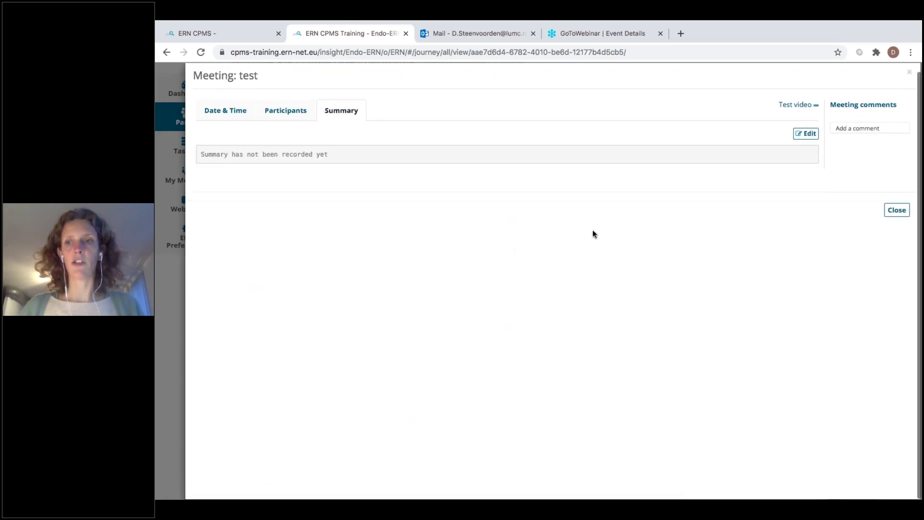
{"action": "left_click", "coordinate": [897, 219]}
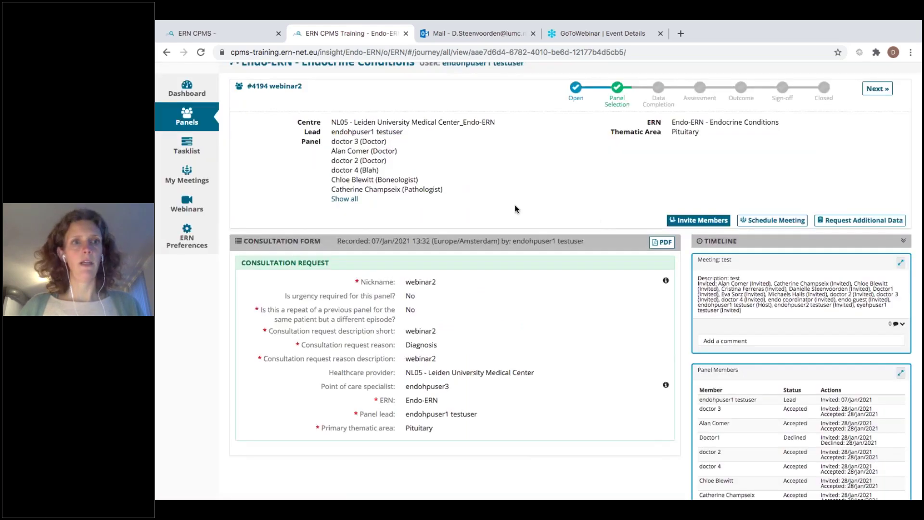
Step: View the dashboard overview and check the upcoming and past meetings in My Meetings
{"action": "left_click", "coordinate": [211, 112]}
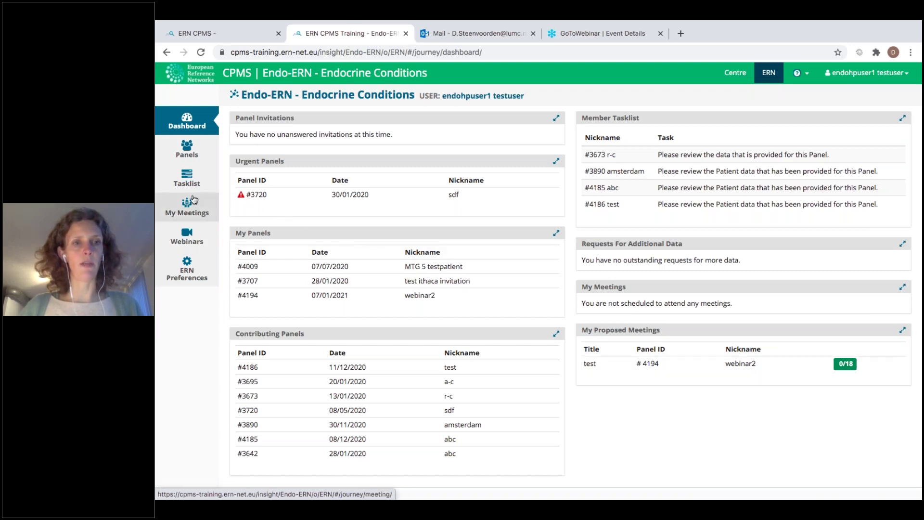
{"action": "left_click", "coordinate": [189, 213]}
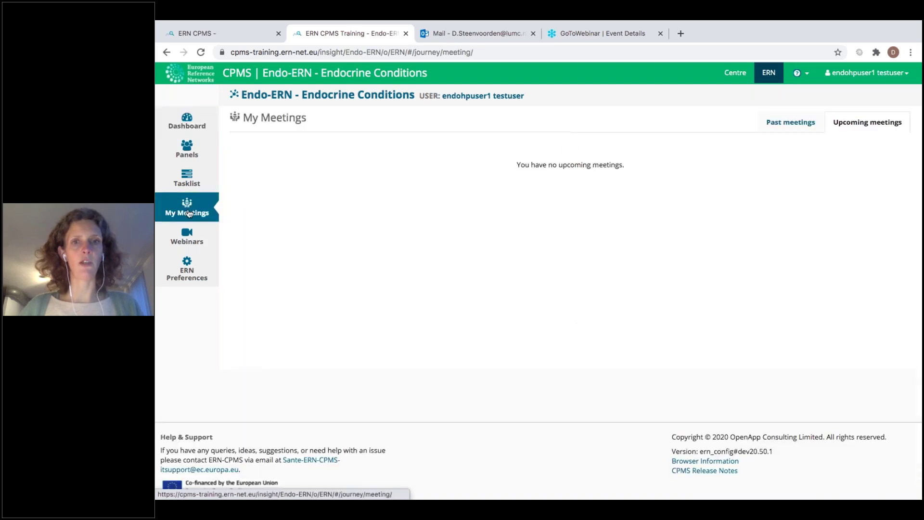
{"action": "left_click", "coordinate": [781, 128]}
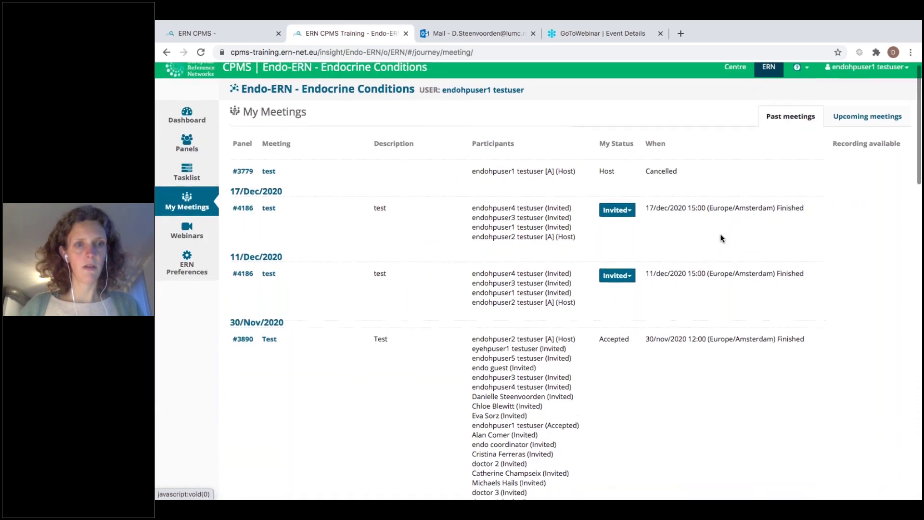
Step: From the dashboard, examine the time-slot confirmation form of the proposed test meeting, leave it unconfirmed, and reopen panel #4194 webinar2
{"action": "left_click", "coordinate": [196, 127]}
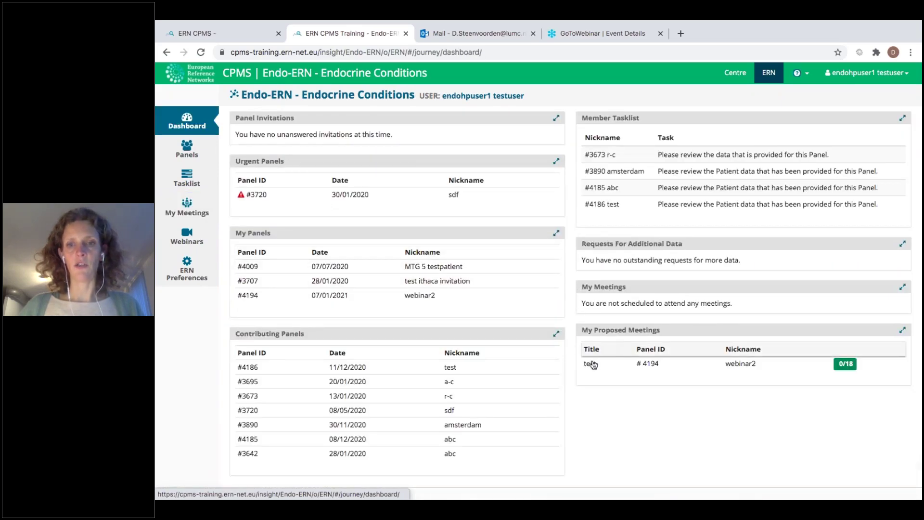
{"action": "left_click", "coordinate": [659, 367]}
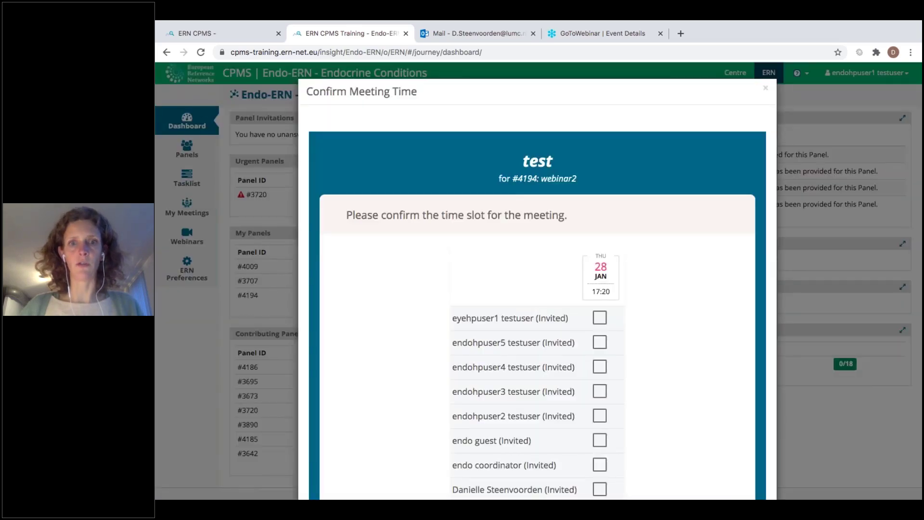
{"action": "scroll", "coordinate": [537, 289], "scroll_direction": "down", "scroll_amount": 10}
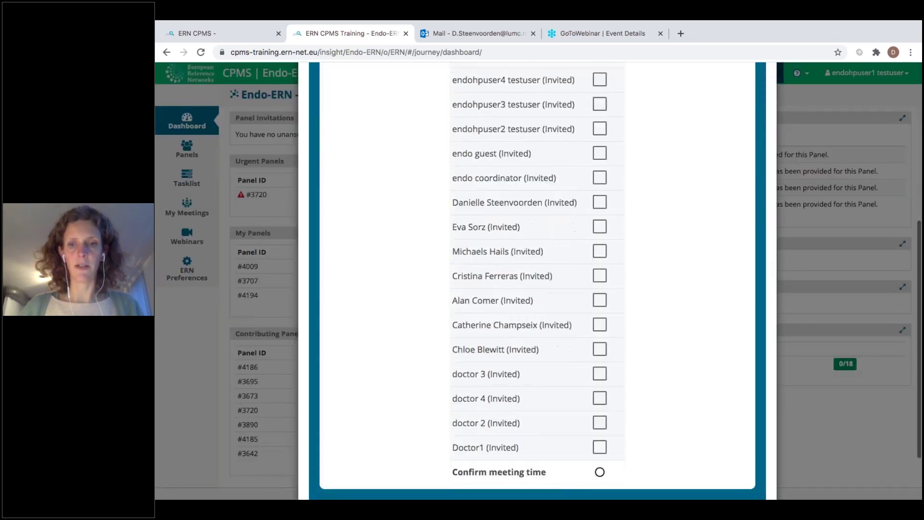
{"action": "scroll", "coordinate": [658, 366], "scroll_direction": "down", "scroll_amount": 3}
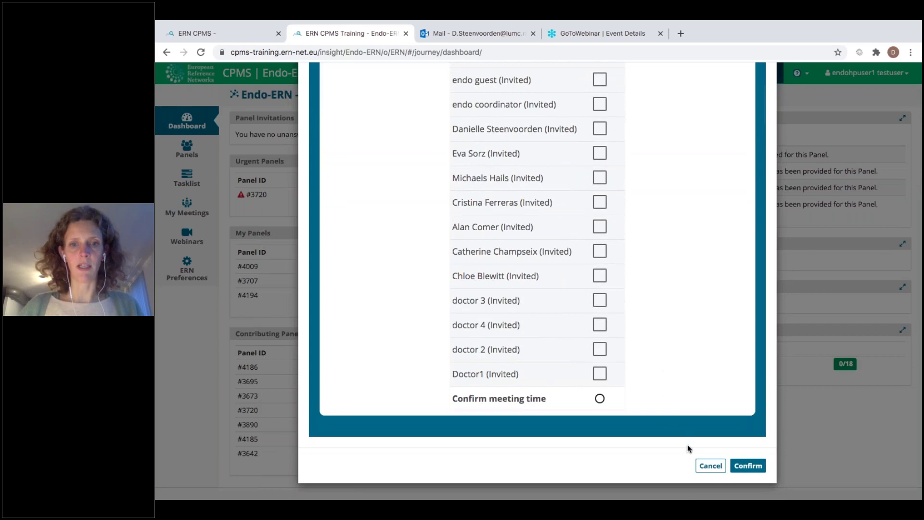
{"action": "scroll", "coordinate": [670, 370], "scroll_direction": "up", "scroll_amount": 5}
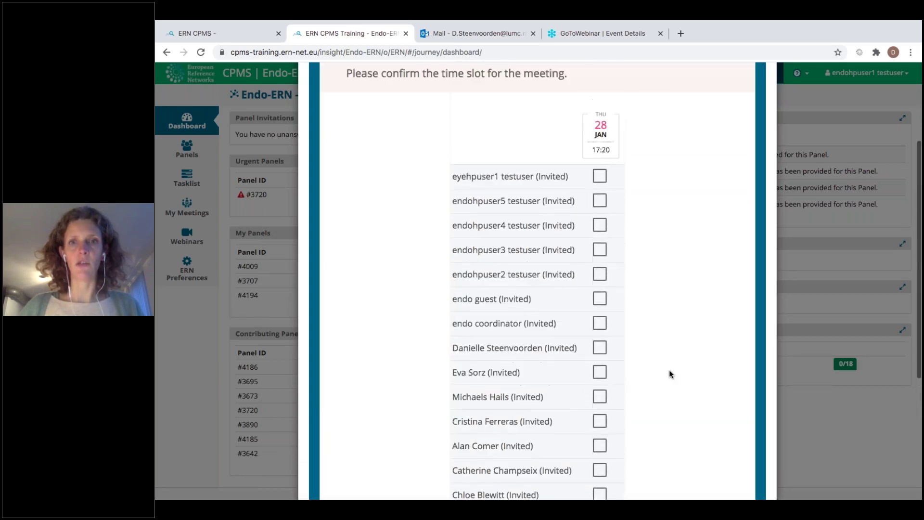
{"action": "scroll", "coordinate": [669, 371], "scroll_direction": "up", "scroll_amount": 3}
{"action": "scroll", "coordinate": [669, 371], "scroll_direction": "down", "scroll_amount": 3}
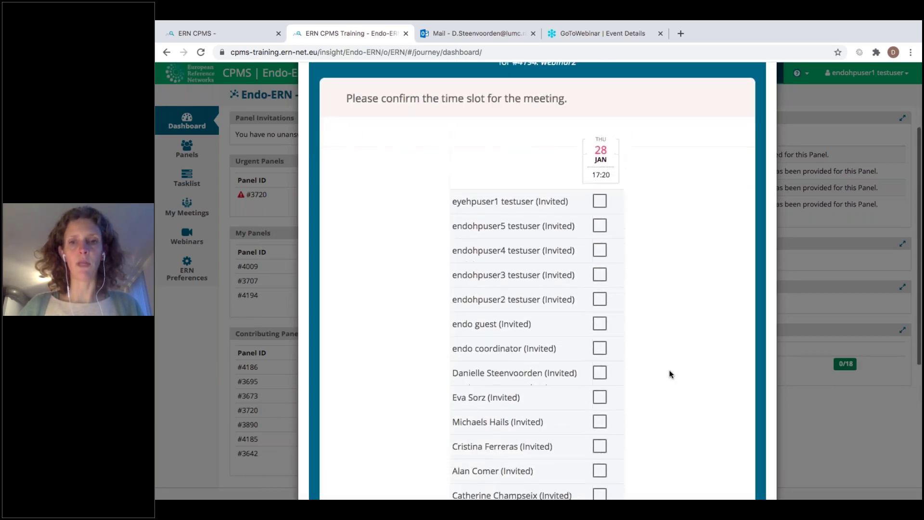
{"action": "scroll", "coordinate": [669, 374], "scroll_direction": "down", "scroll_amount": 1}
{"action": "scroll", "coordinate": [673, 347], "scroll_direction": "down", "scroll_amount": 5}
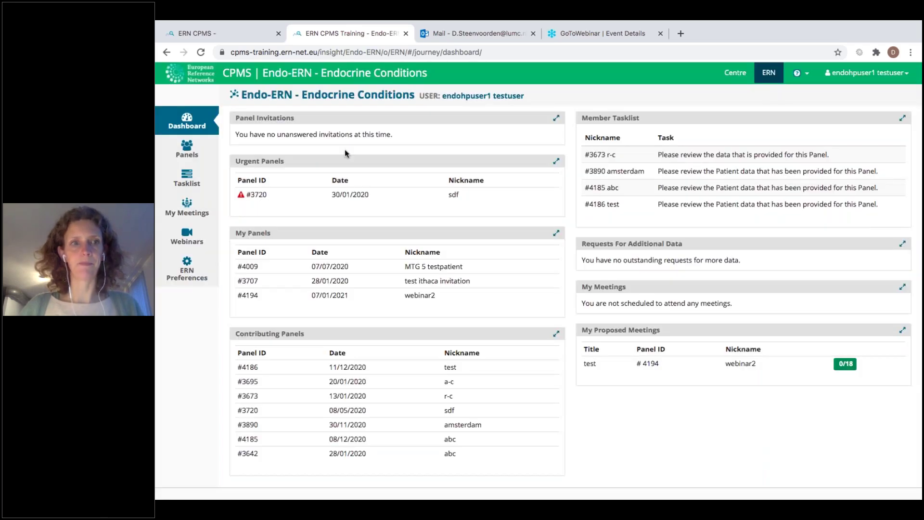
{"action": "left_click", "coordinate": [398, 300]}
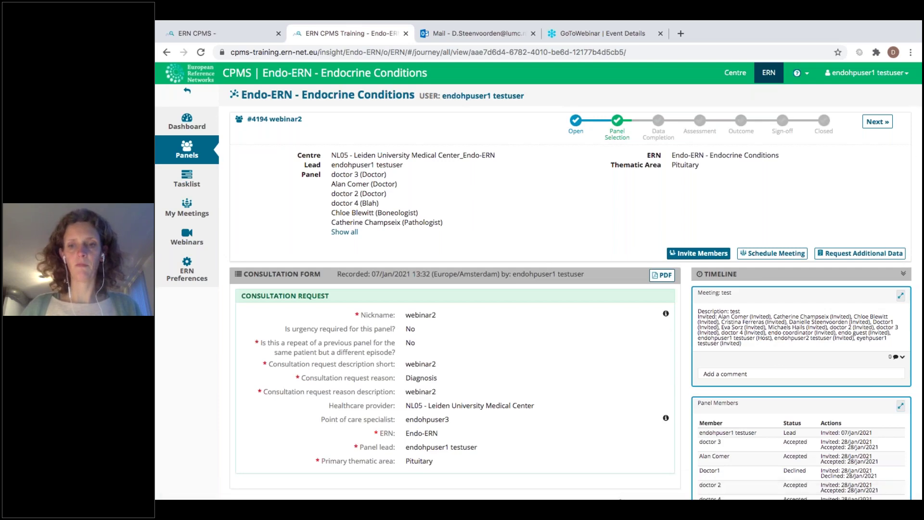
Step: Switch to the webinar presentation in PowerPoint and display slide 5, "Hosting a video meeting"
{"action": "mouse_move", "coordinate": [628, 495]}
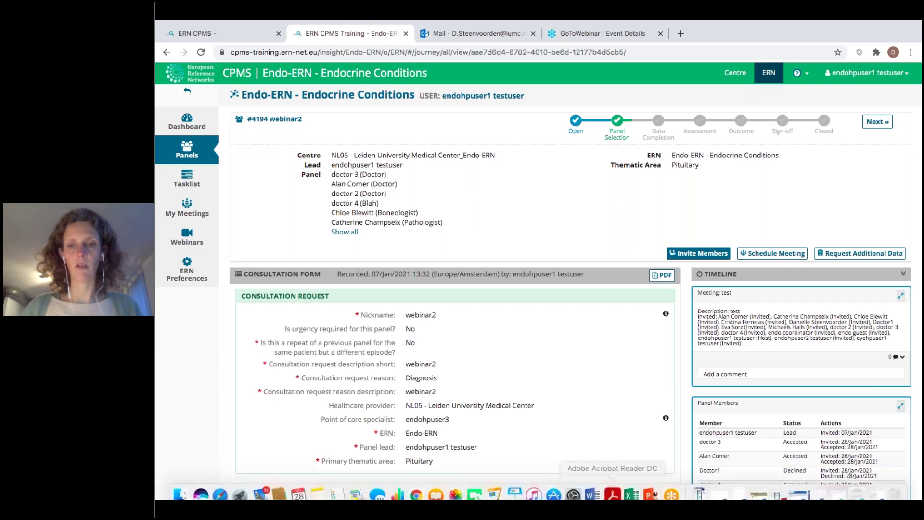
{"action": "left_click", "coordinate": [651, 488]}
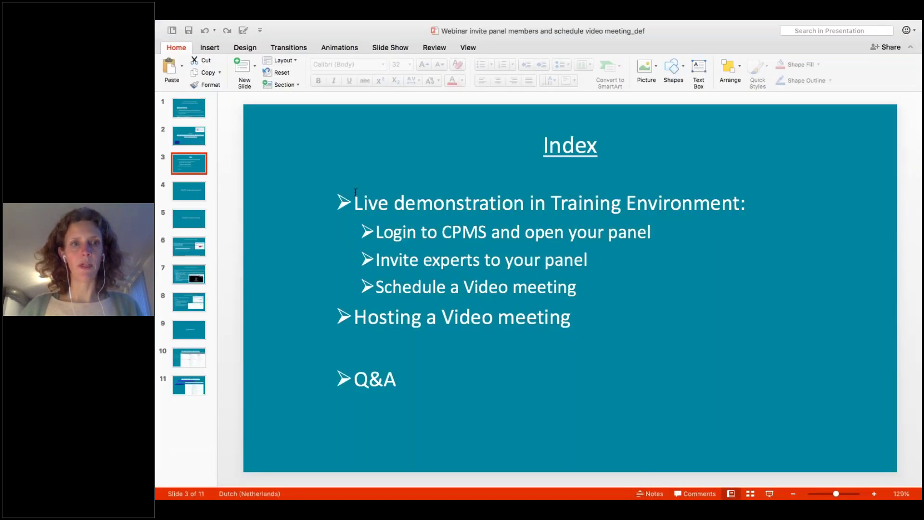
{"action": "left_click", "coordinate": [190, 190]}
{"action": "left_click", "coordinate": [193, 219]}
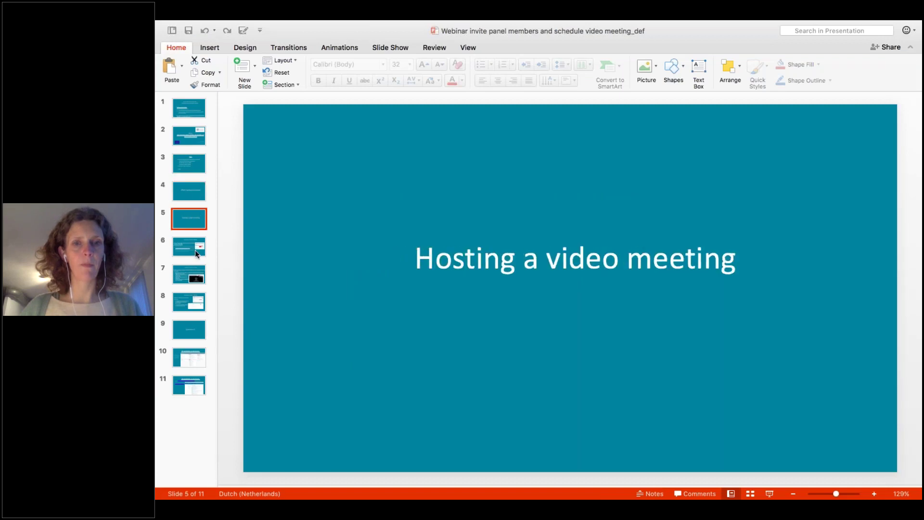